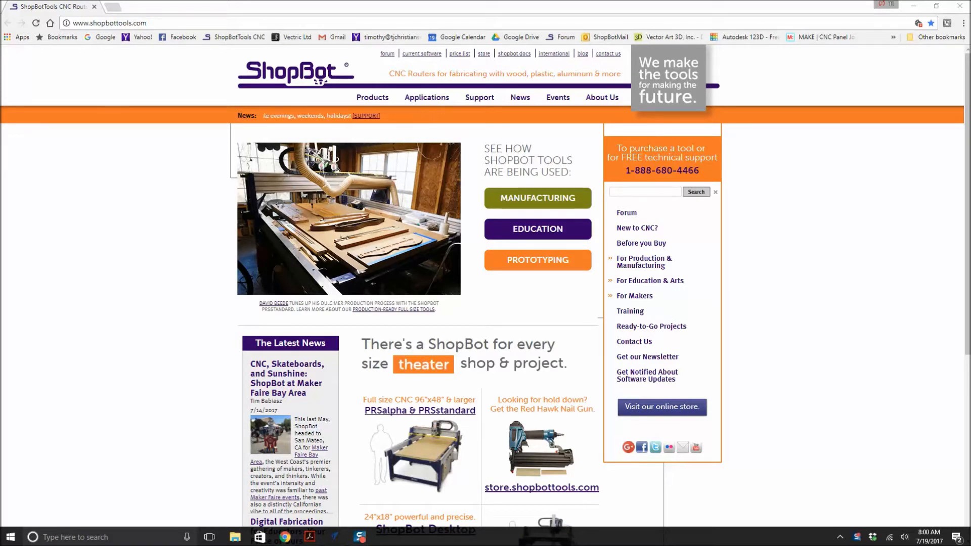
# Switch from the browser to VCarve Pro and examine the tab placed between the apple's stem and leaf
pyautogui.click(912, 7)
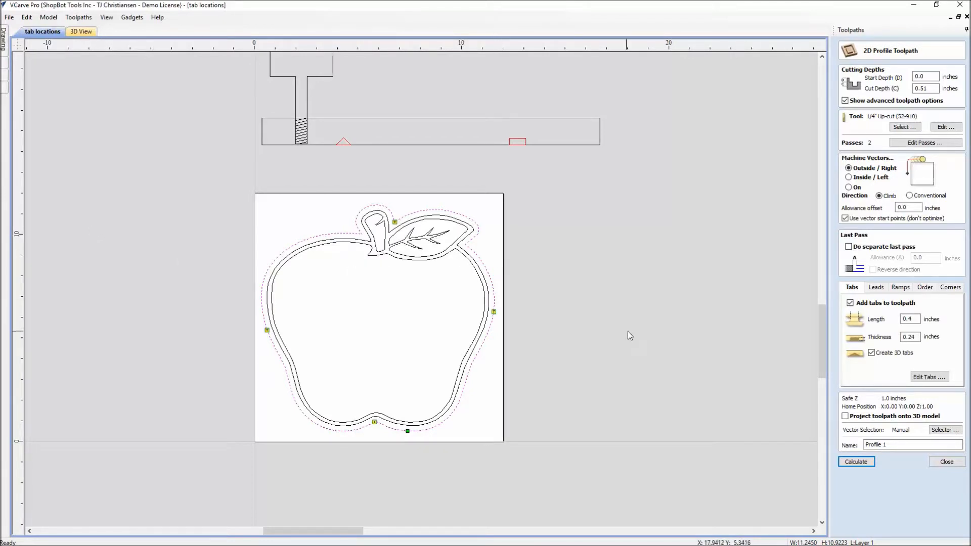
pyautogui.scroll(4, 411, 208)
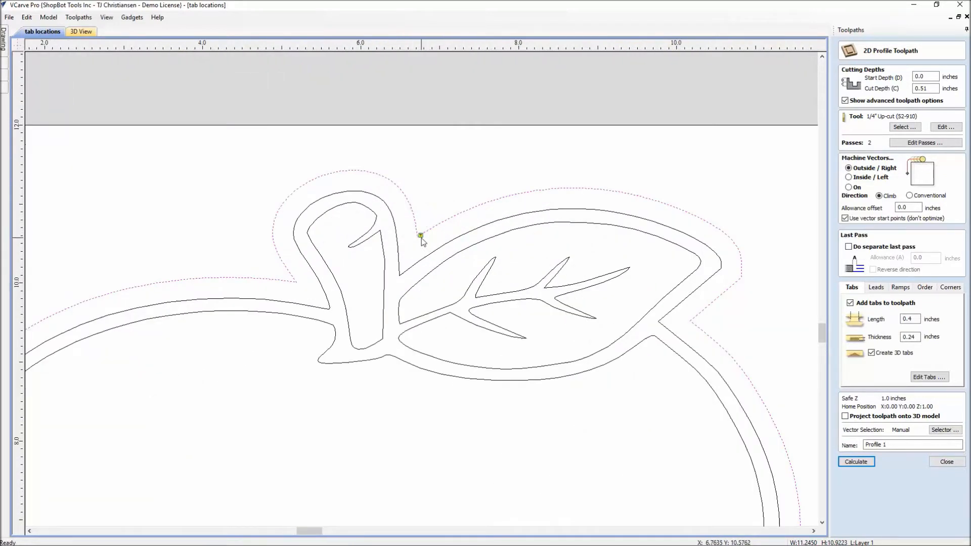
pyautogui.scroll(-3, 425, 238)
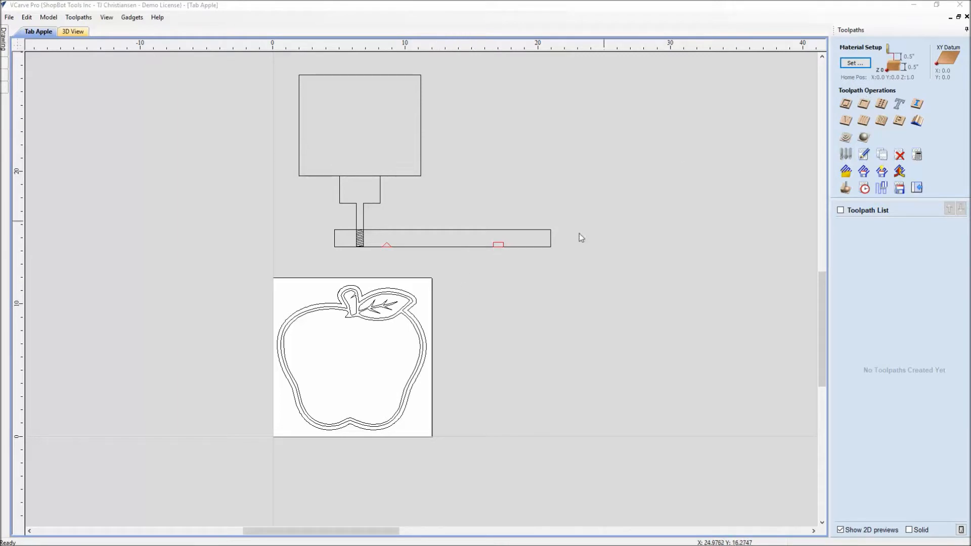
# Start a profile toolpath on the apple's outermost outline and set its cut depth to 0.5 inches
pyautogui.click(416, 321)
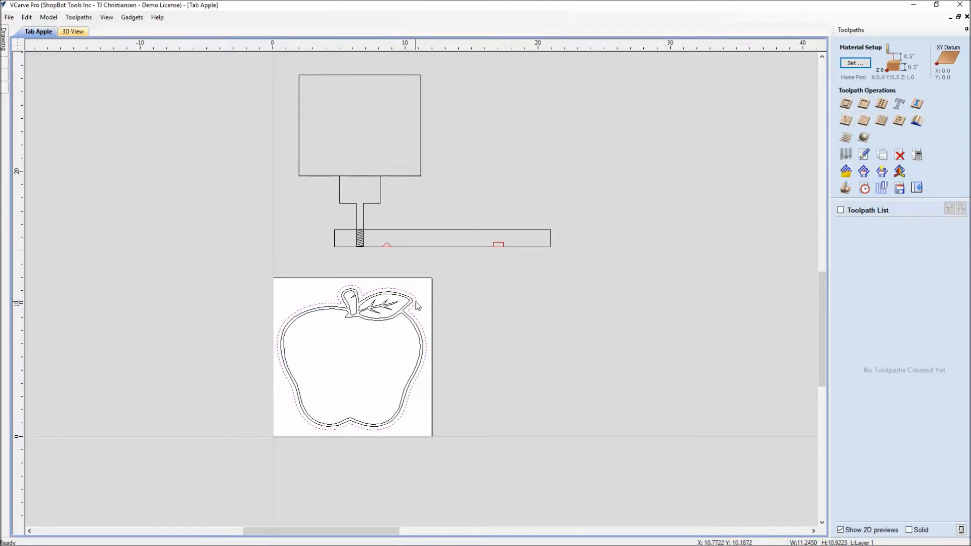
pyautogui.click(845, 104)
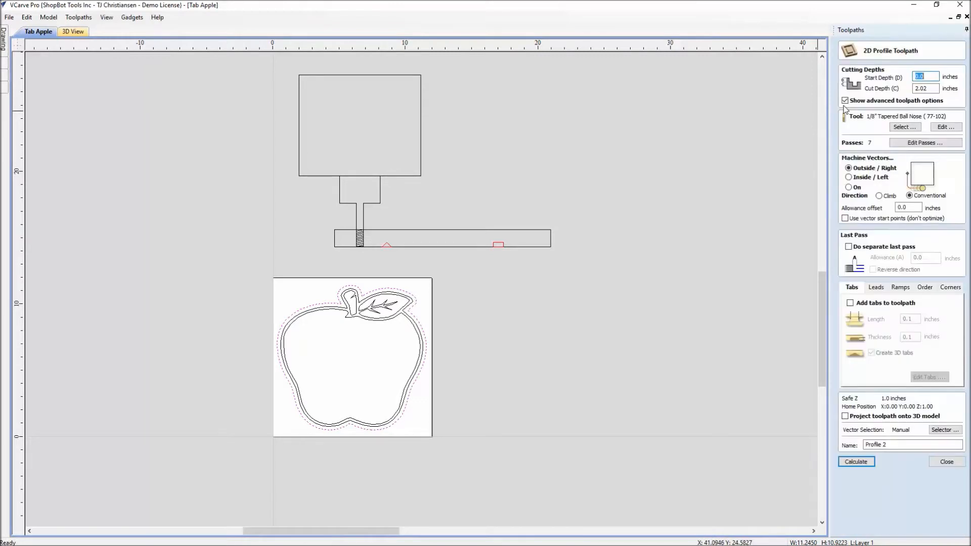
pyautogui.doubleClick(921, 88)
pyautogui.write('1')
pyautogui.write('.5')
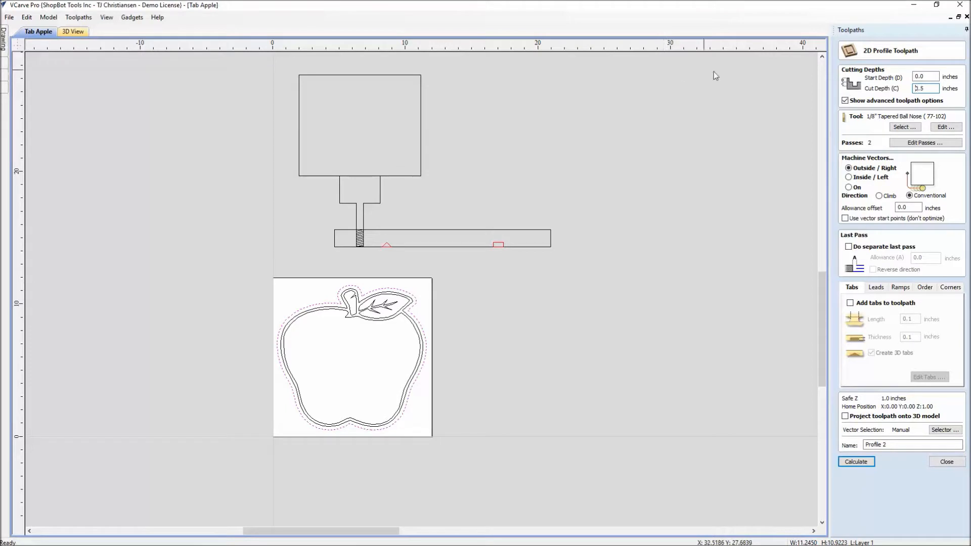
# Choose the 1/4" Up-cut Bit (52-910) from the SB Starter Set as the cutting tool
pyautogui.click(905, 127)
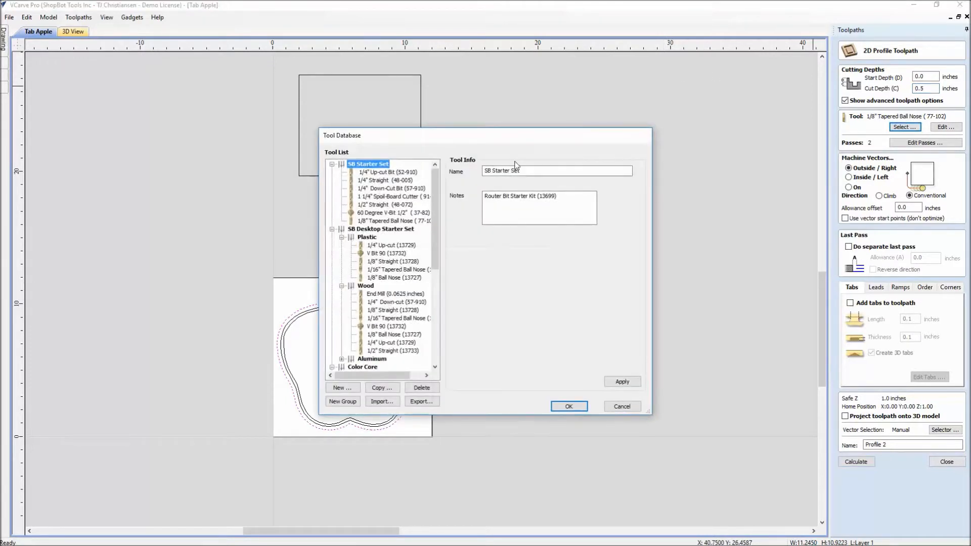
pyautogui.click(375, 173)
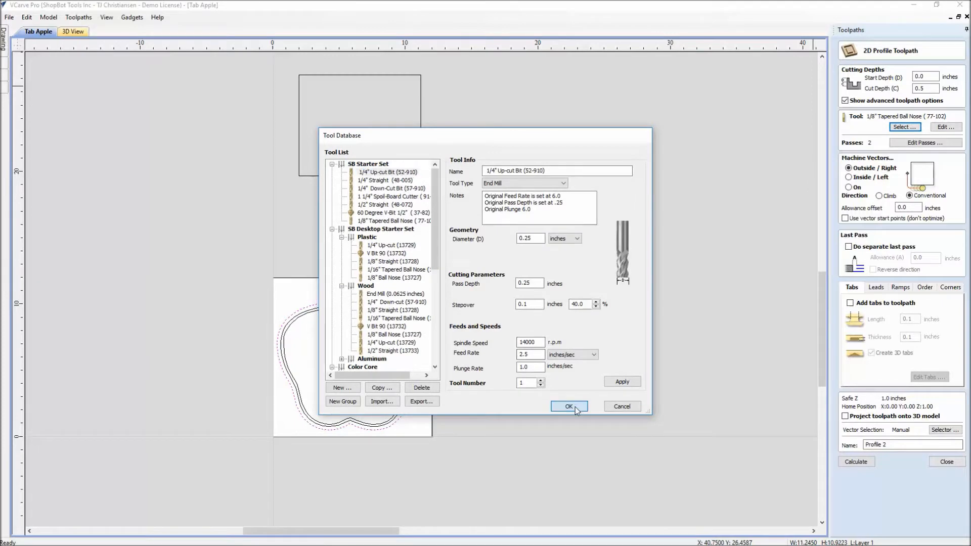
pyautogui.click(569, 406)
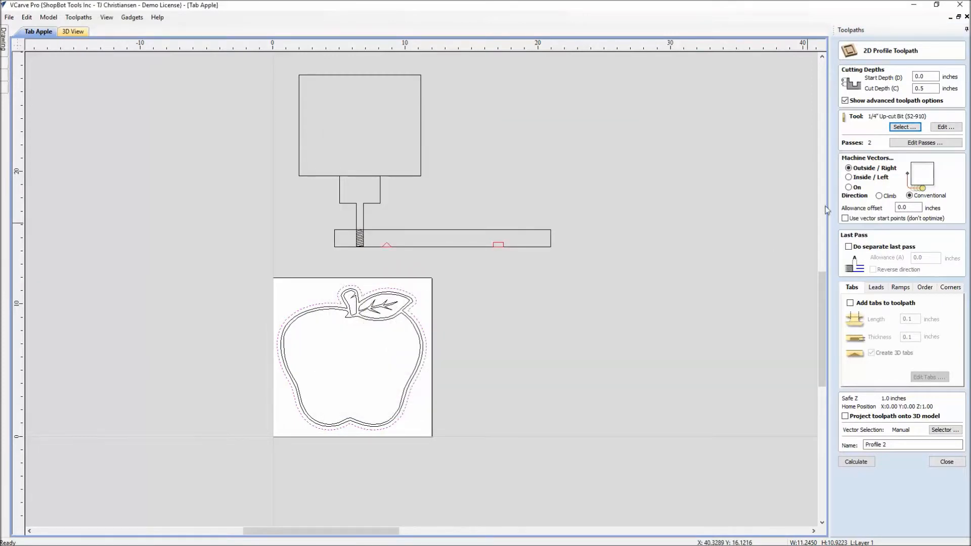
# Calculate the profile toolpath, simulate the visible toolpaths and remove the waste material around the apple in the 3D preview
pyautogui.click(856, 461)
pyautogui.click(897, 202)
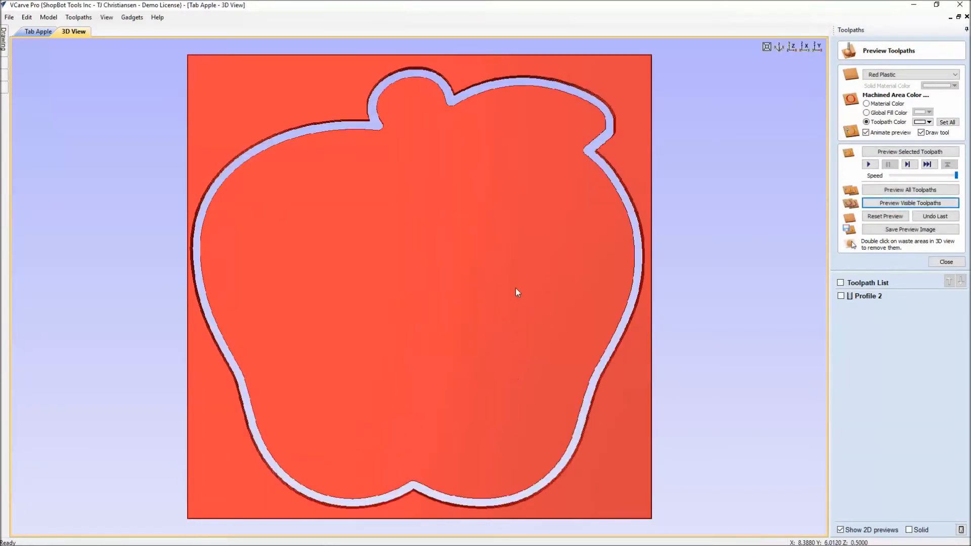
pyautogui.moveTo(516, 293); pyautogui.dragTo(554, 260)
pyautogui.doubleClick(610, 384)
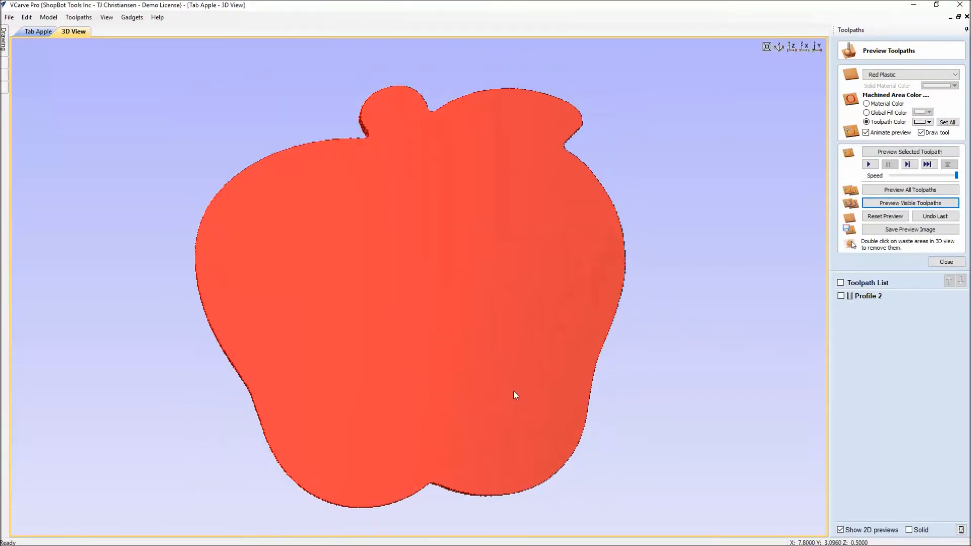
pyautogui.scroll(-3, 514, 391)
pyautogui.moveTo(433, 284); pyautogui.dragTo(569, 324)
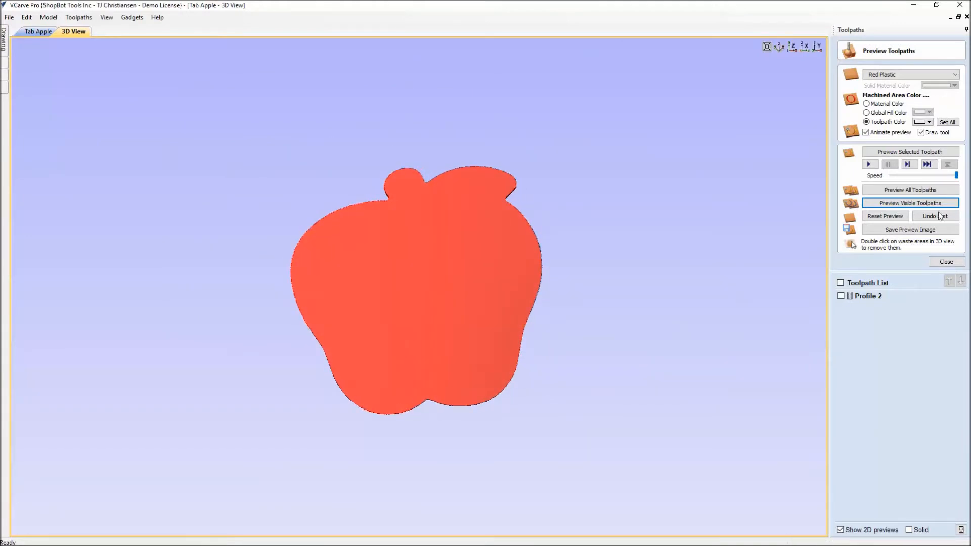
# Reset the preview, simulate all toolpaths again and open the Profile 2 toolpath for editing
pyautogui.click(889, 215)
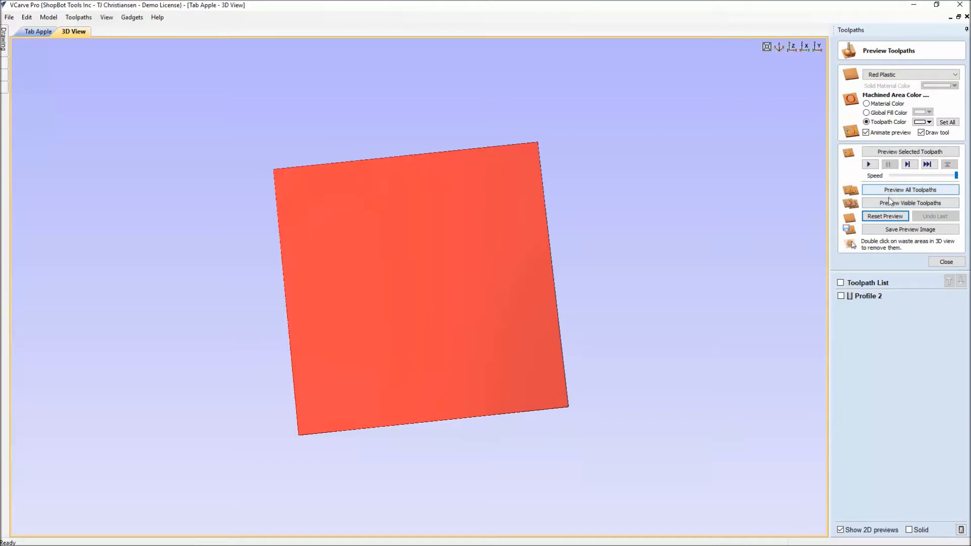
pyautogui.click(888, 190)
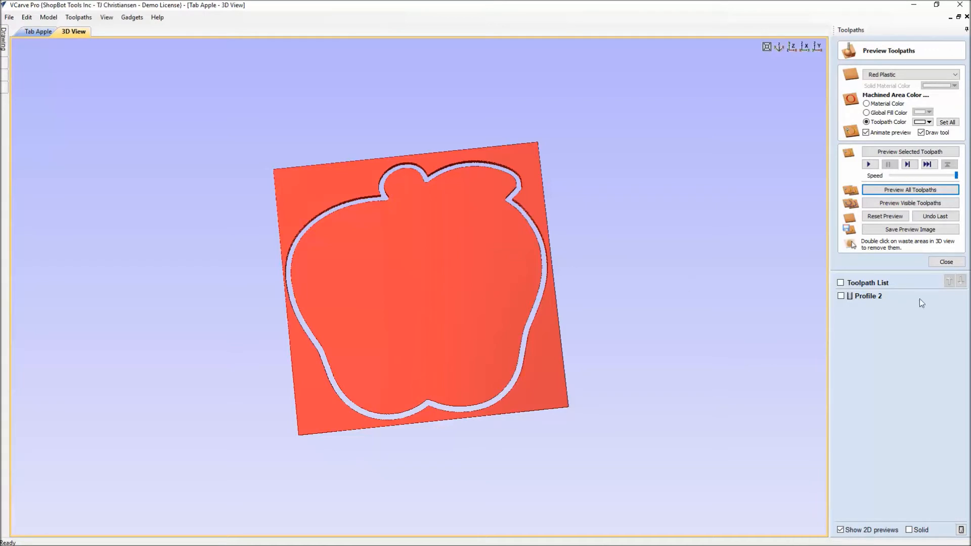
pyautogui.doubleClick(859, 299)
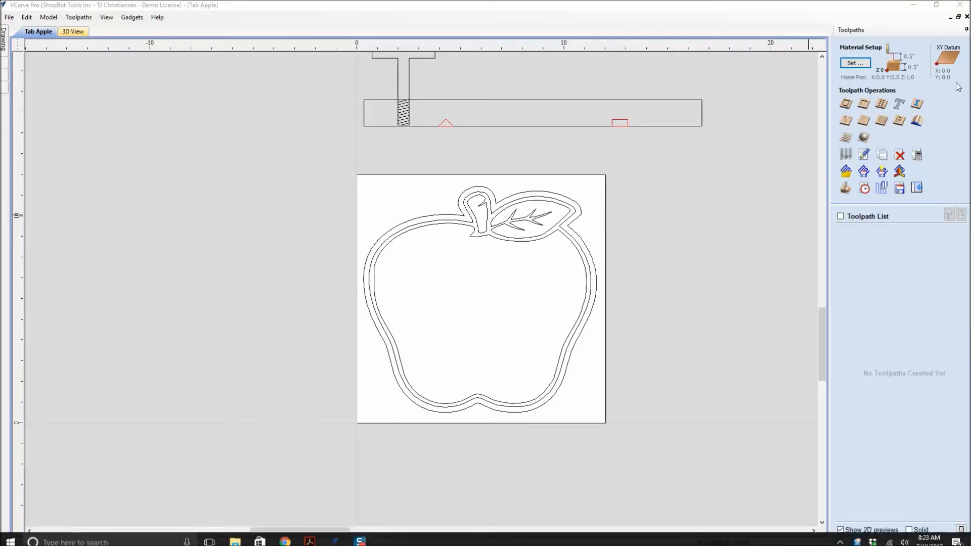
# Start a new profile toolpath on the apple's outermost outline, keeping the advanced toolpath options shown
pyautogui.click(845, 105)
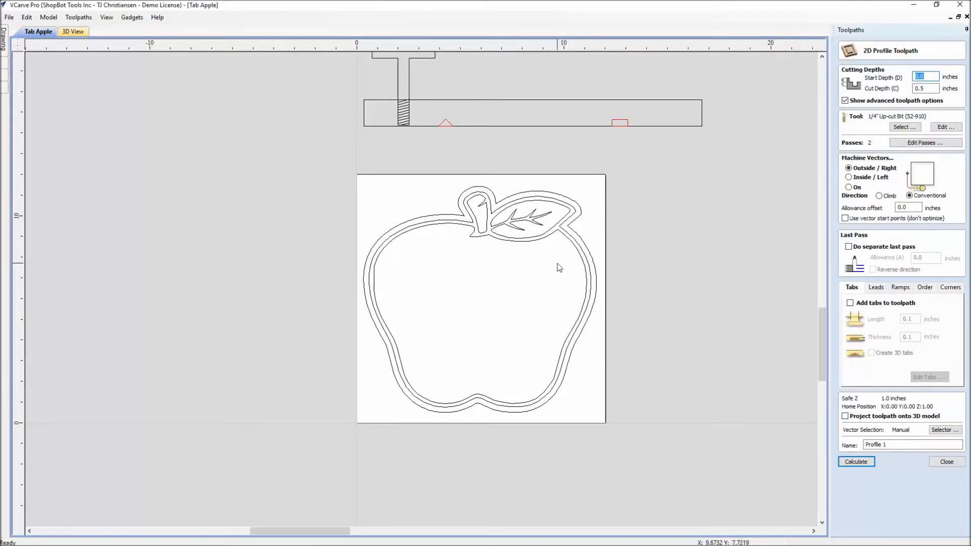
pyautogui.click(587, 248)
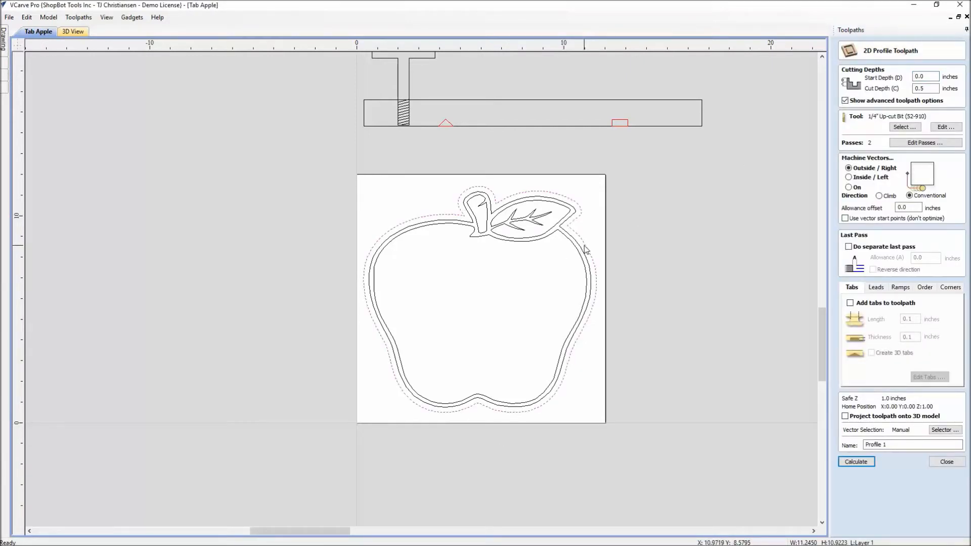
pyautogui.click(921, 88)
pyautogui.click(845, 101)
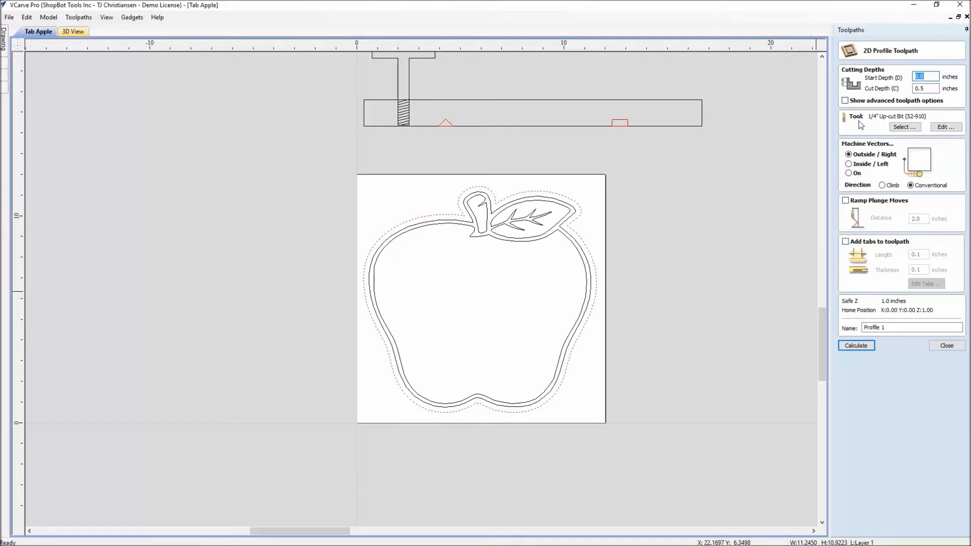
pyautogui.click(844, 101)
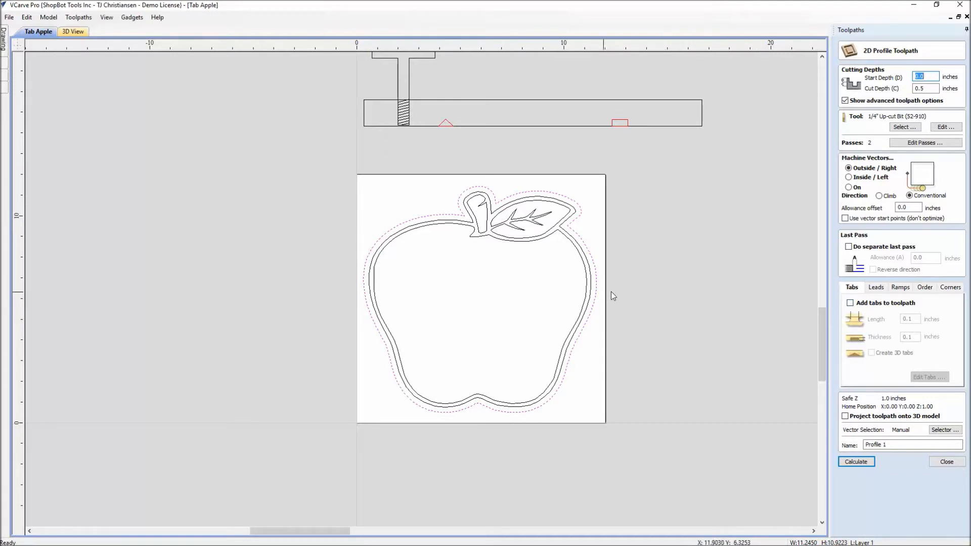
# Add 3D tabs to the toolpath with a length of 0.4 inches and a thickness of 0.23 inches
pyautogui.click(850, 303)
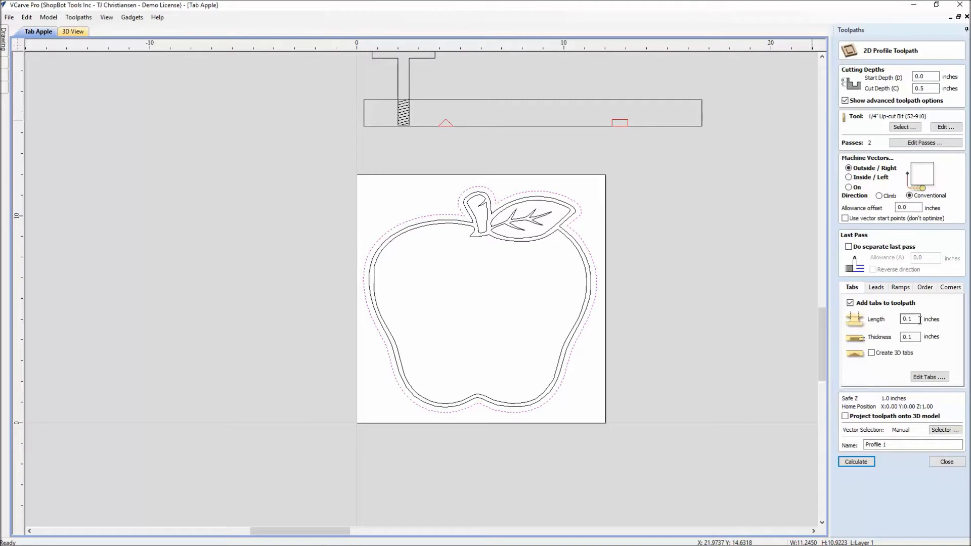
pyautogui.moveTo(914, 320); pyautogui.dragTo(899, 319)
pyautogui.write('.4')
pyautogui.moveTo(916, 337); pyautogui.dragTo(877, 336)
pyautogui.write('.23')
pyautogui.click(871, 353)
pyautogui.click(872, 354)
# Compare the triangular and flat tab shapes in the side-view drawing above the apple, turning 3D tabs off and on again
pyautogui.moveTo(744, 207)
pyautogui.mouseDown(button='middle')
pyautogui.moveTo(722, 239)
pyautogui.moveTo(669, 427)
pyautogui.moveTo(673, 475)
pyautogui.mouseUp(button='middle')
pyautogui.scroll(3, 399, 348)
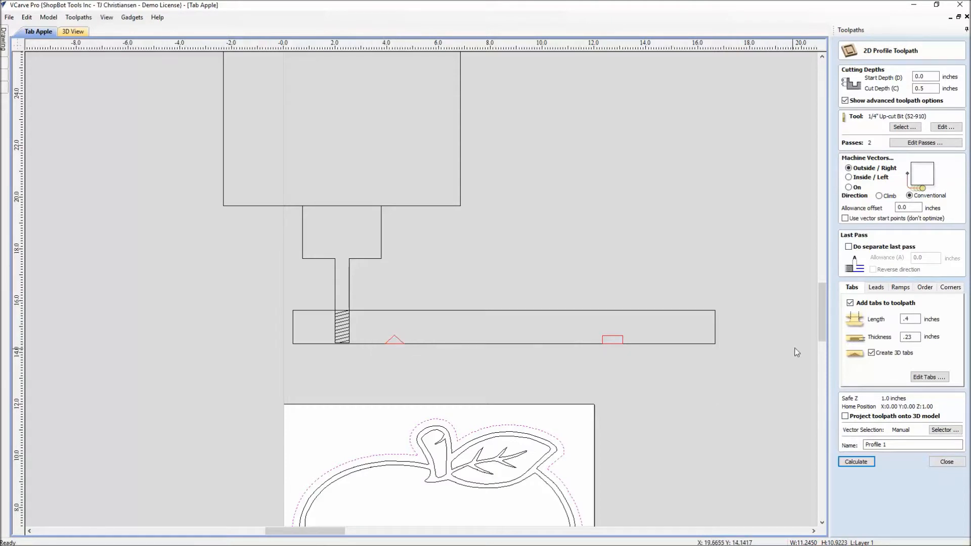
pyautogui.click(871, 353)
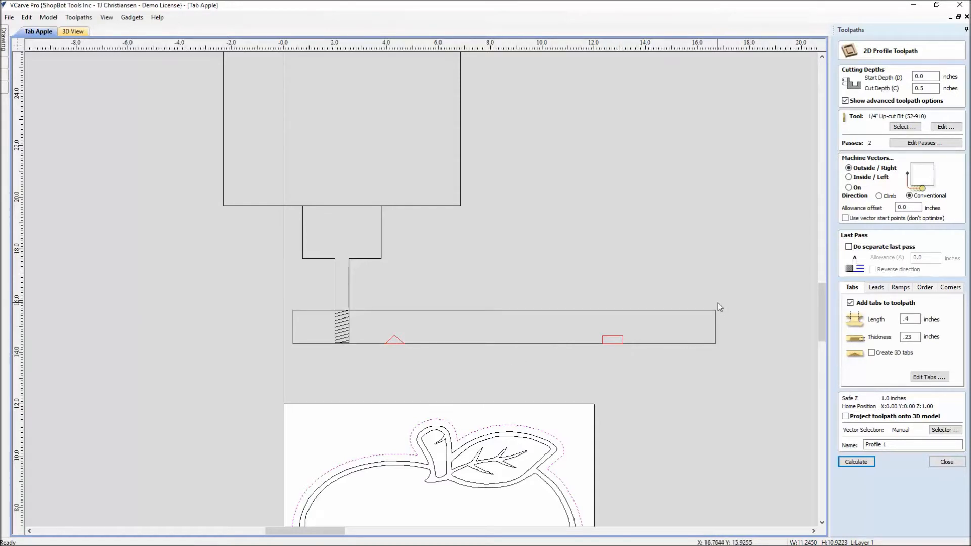
pyautogui.moveTo(695, 402); pyautogui.dragTo(652, 277, button='middle')
pyautogui.moveTo(609, 407)
pyautogui.mouseDown(button='middle')
pyautogui.moveTo(589, 275)
pyautogui.moveTo(658, 291)
pyautogui.mouseUp(button='middle')
pyautogui.click(872, 353)
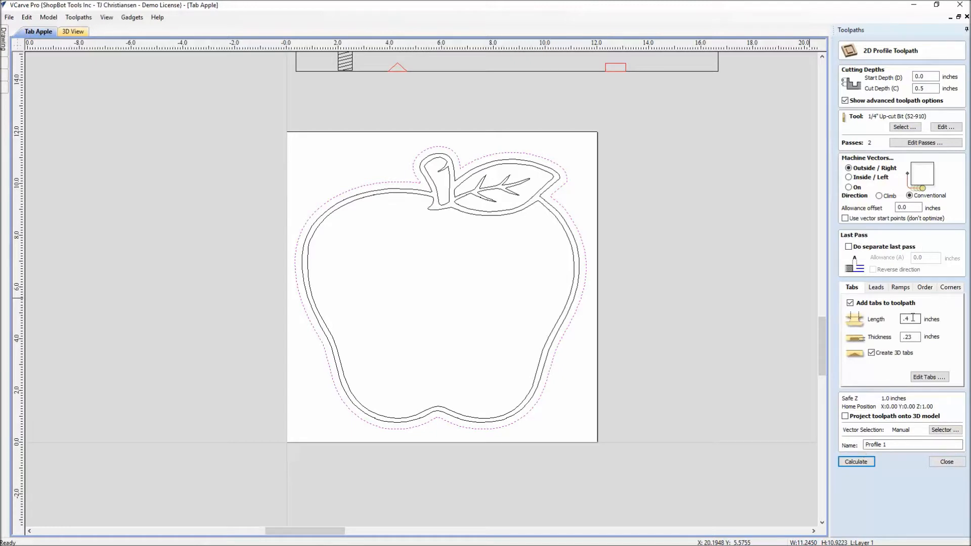
# Make the node on the lower left side of the apple's outermost outline the vector's start point
pyautogui.click(929, 379)
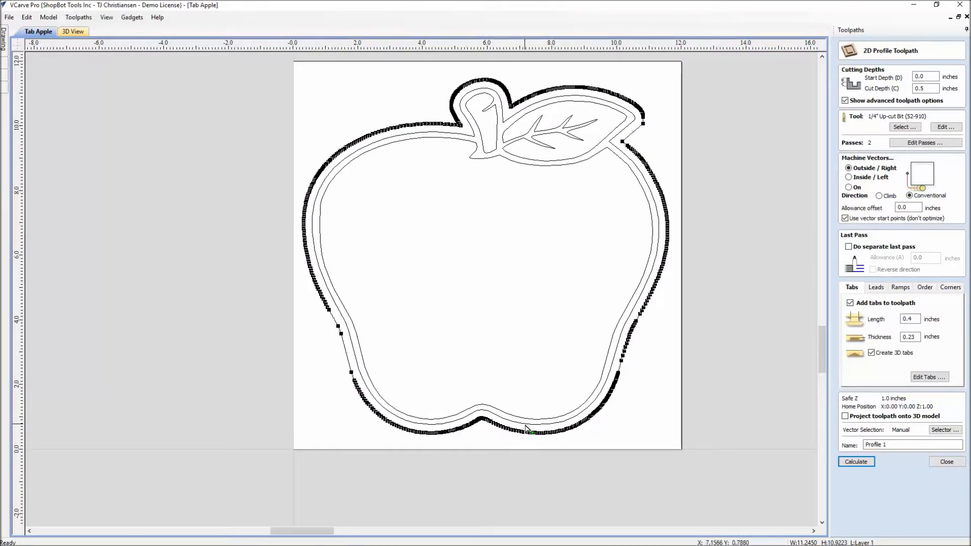
pyautogui.rightClick(342, 335)
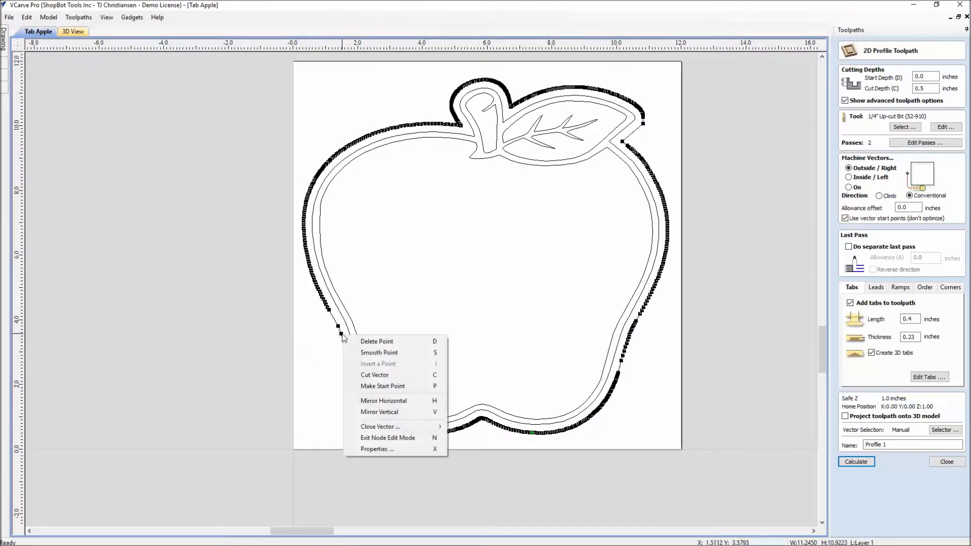
pyautogui.click(378, 387)
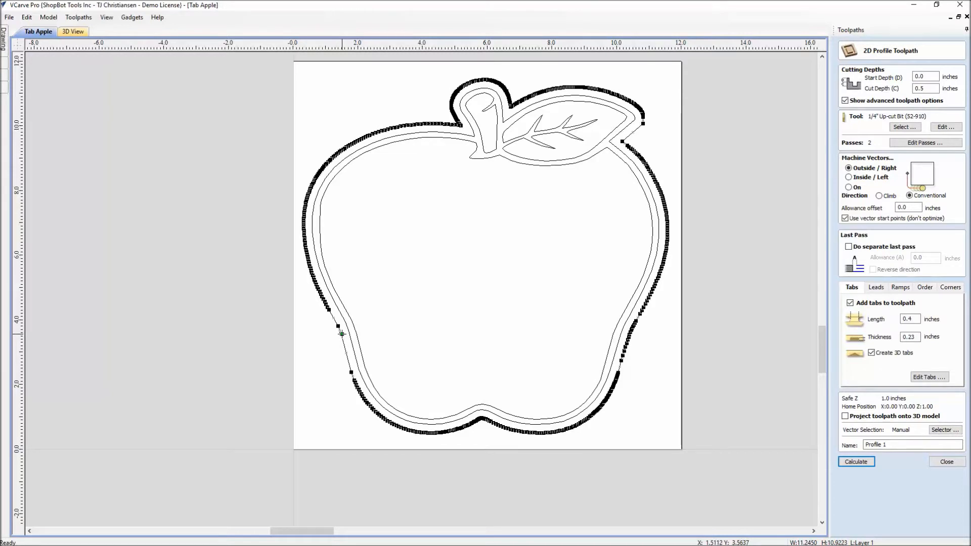
# Place a constant number of 4 tabs on the outline, with the first tab at the machining start point, and check the one beside the leaf
pyautogui.click(923, 377)
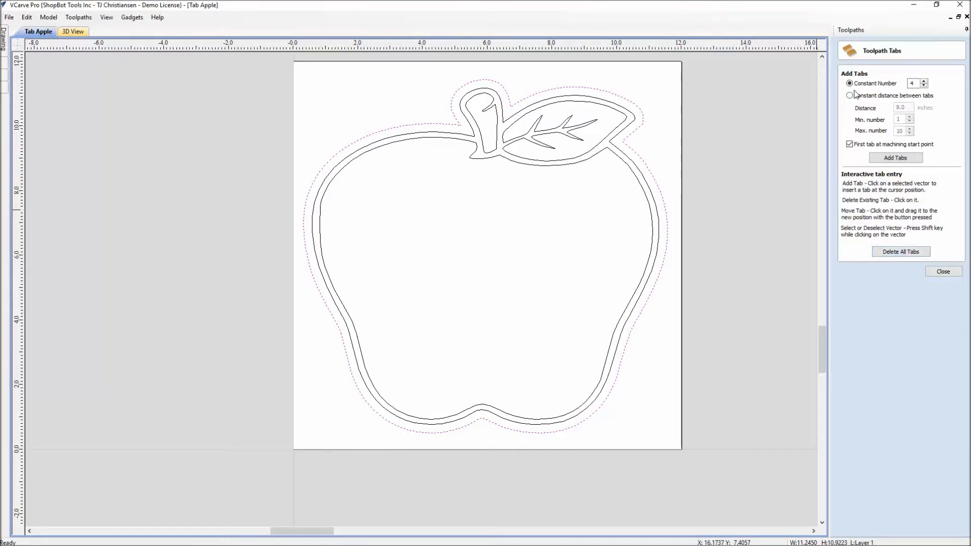
pyautogui.click(892, 159)
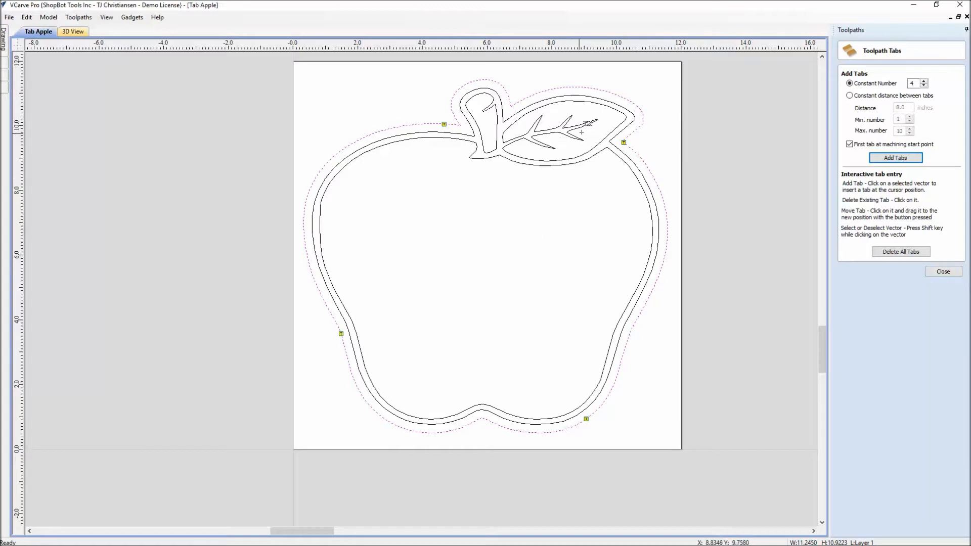
pyautogui.scroll(6, 622, 144)
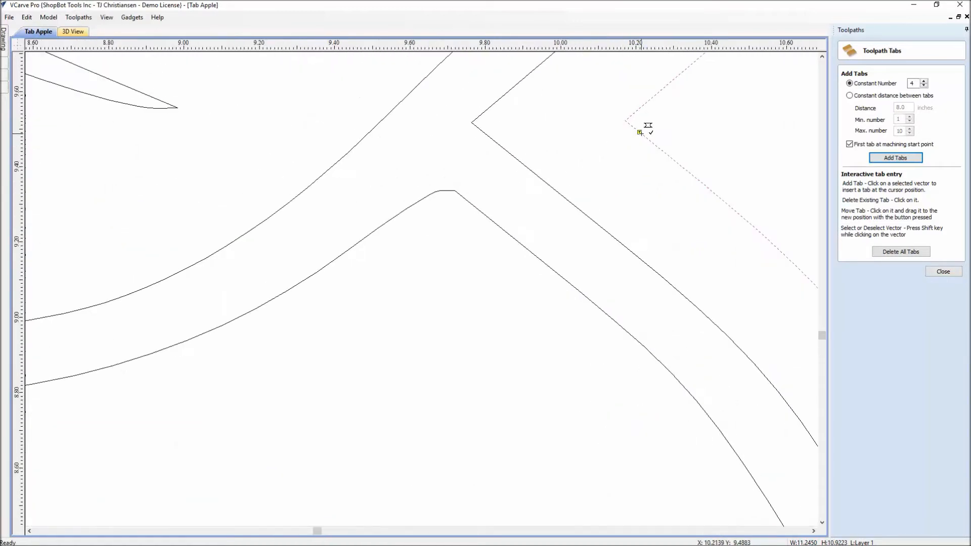
pyautogui.moveTo(626, 110); pyautogui.dragTo(602, 187, button='middle')
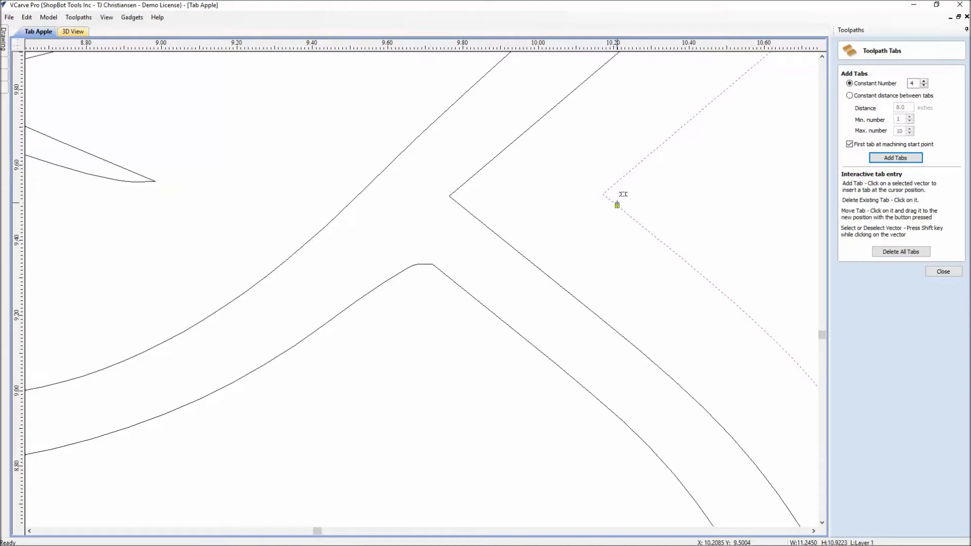
pyautogui.scroll(-5, 582, 209)
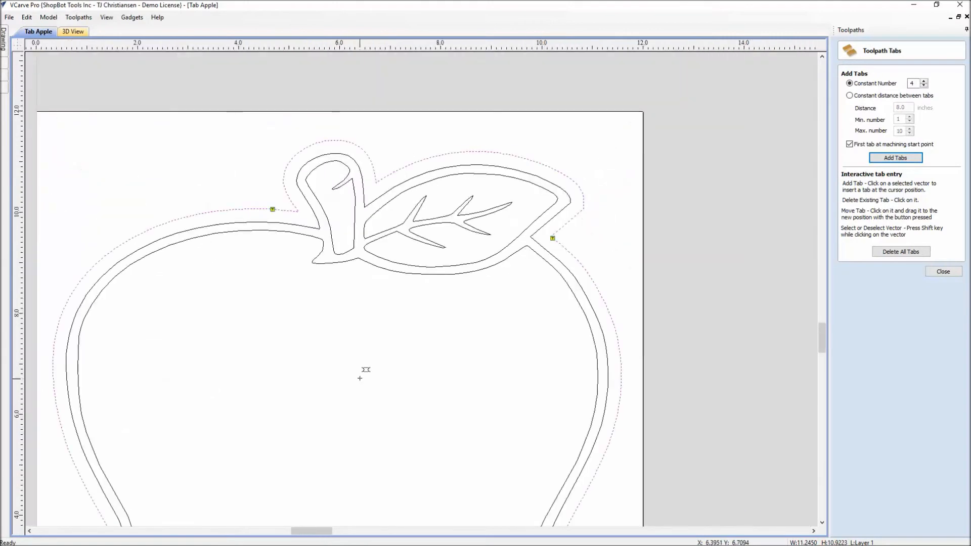
pyautogui.scroll(1, 420, 278)
pyautogui.scroll(-3, 416, 286)
pyautogui.scroll(2, 405, 313)
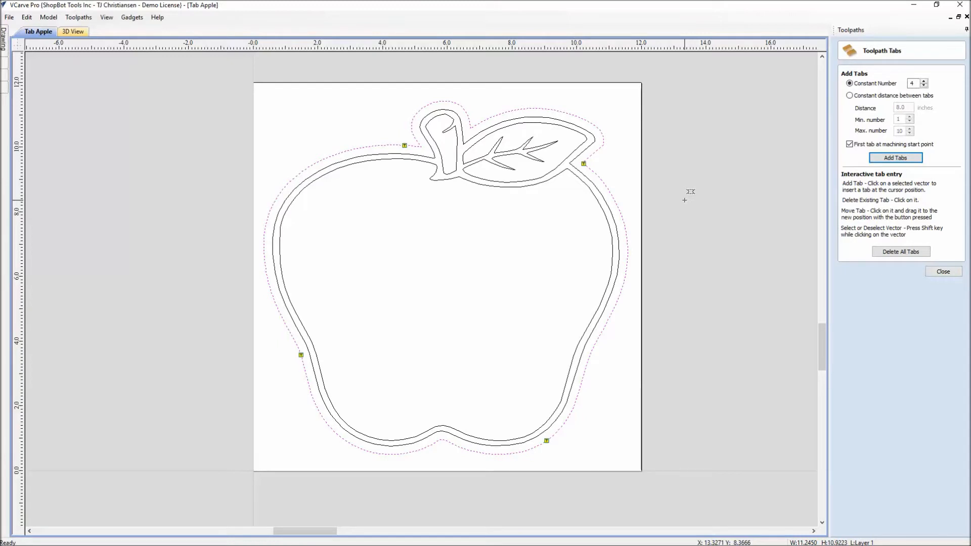
pyautogui.click(942, 270)
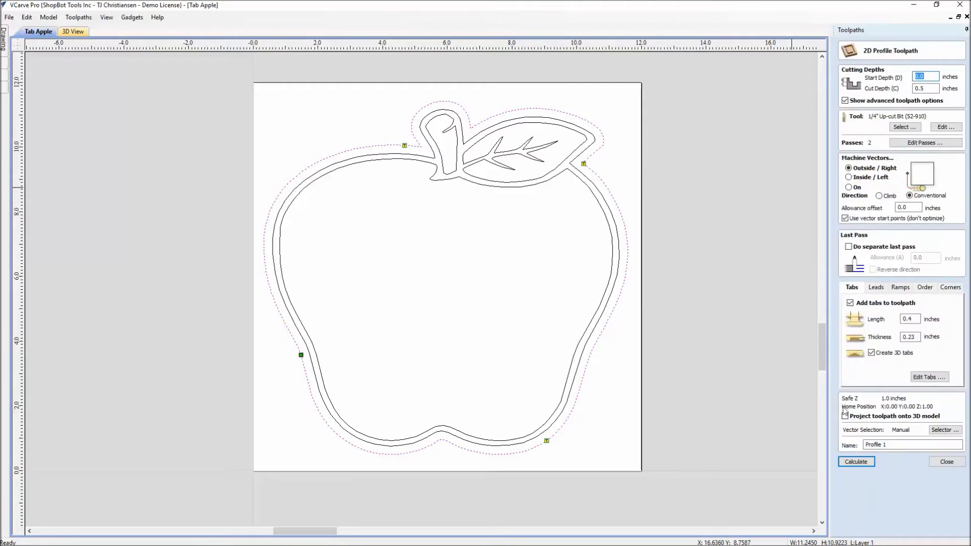
# Calculate the tabbed profile toolpath, simulate all toolpaths and inspect the tabs in the 3D preview
pyautogui.click(856, 462)
pyautogui.moveTo(479, 349); pyautogui.dragTo(537, 320)
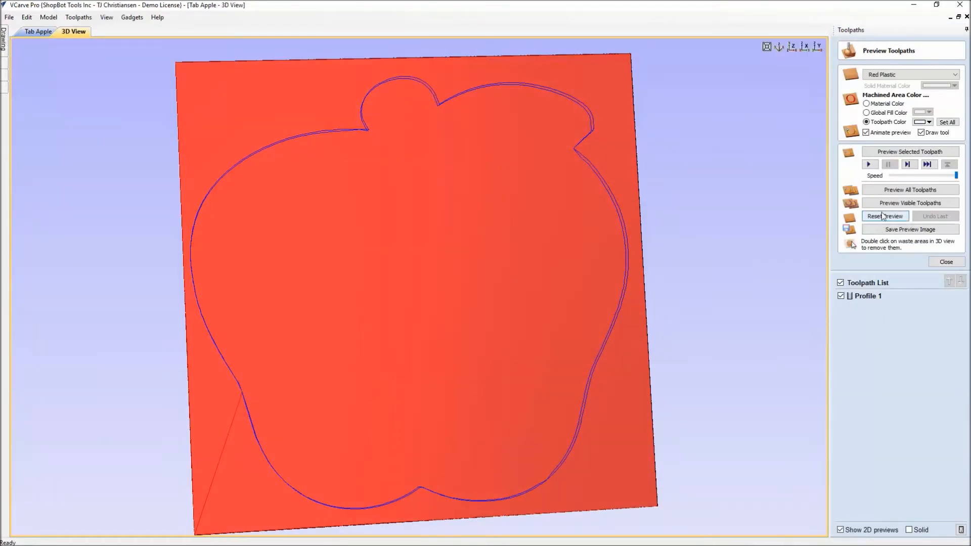
pyautogui.click(886, 191)
pyautogui.moveTo(494, 370); pyautogui.dragTo(268, 383)
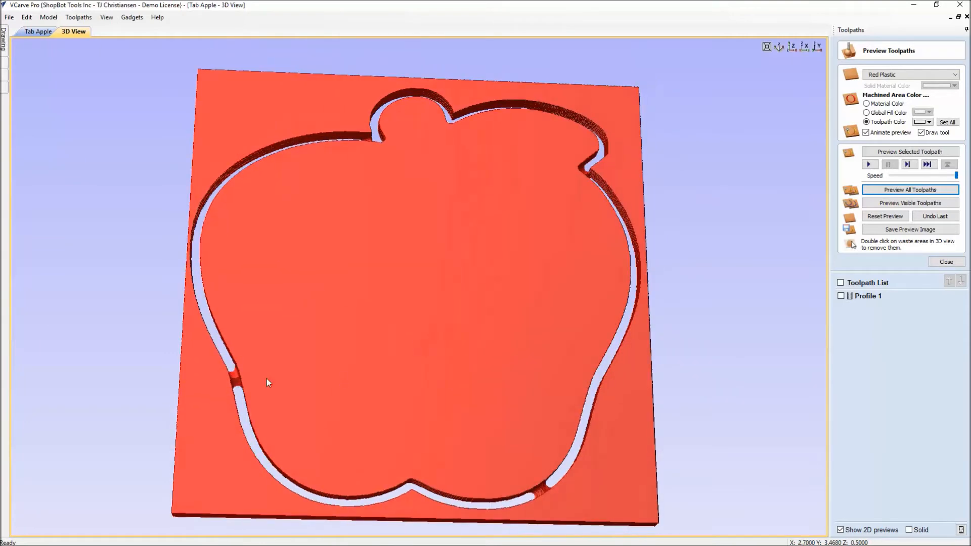
# Examine the four holding tabs around the apple up close in the 3D preview, from the lower left tab to the ones beside the leaf and stem
pyautogui.scroll(6, 223, 387)
pyautogui.moveTo(482, 245); pyautogui.dragTo(301, 308)
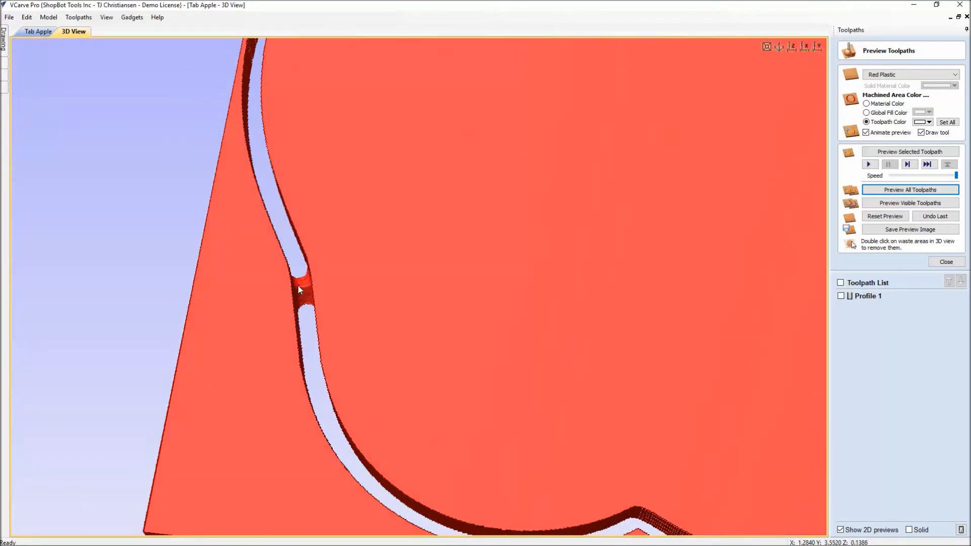
pyautogui.scroll(-8, 510, 353)
pyautogui.moveTo(542, 411); pyautogui.dragTo(361, 279)
pyautogui.scroll(3, 479, 218)
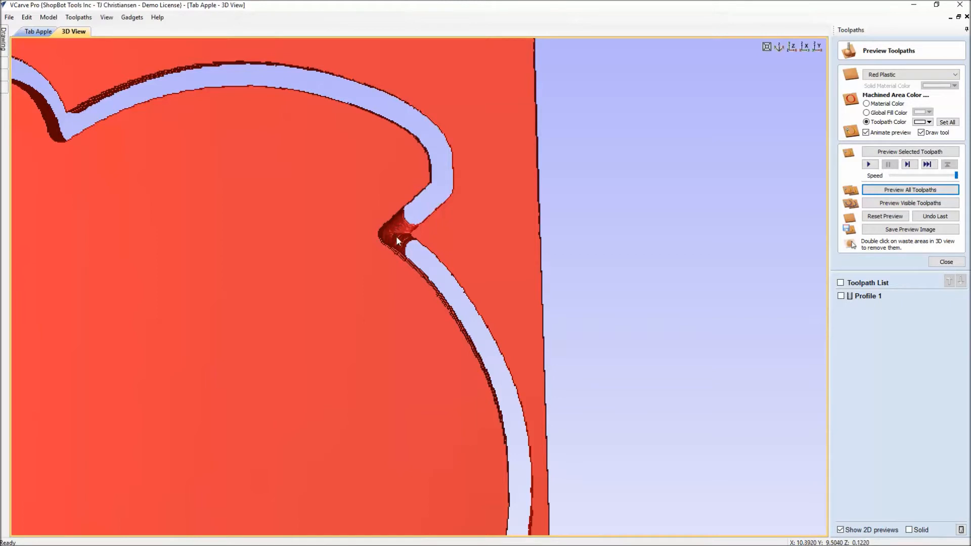
pyautogui.scroll(-3, 392, 252)
pyautogui.moveTo(314, 277); pyautogui.dragTo(470, 273, button='middle')
pyautogui.moveTo(460, 312); pyautogui.dragTo(435, 299)
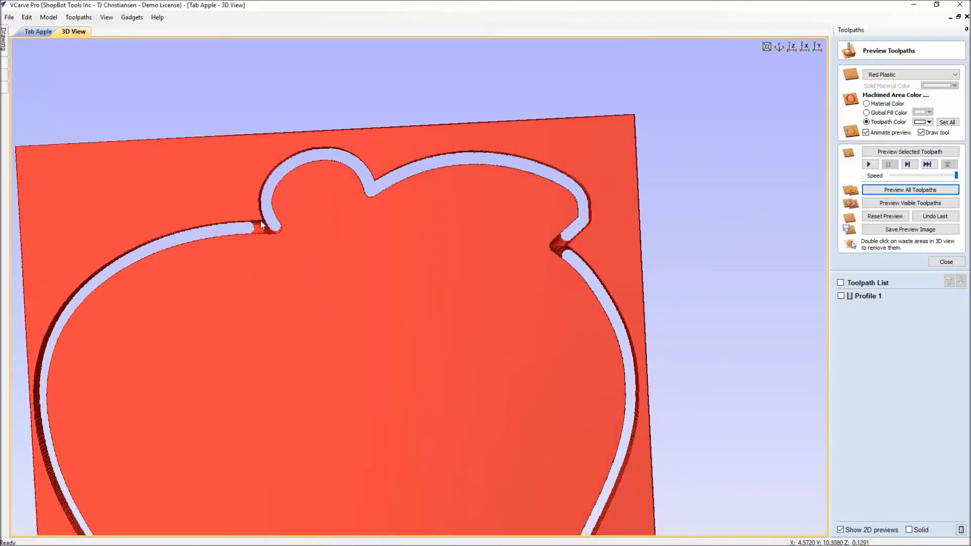
pyautogui.scroll(-5, 430, 324)
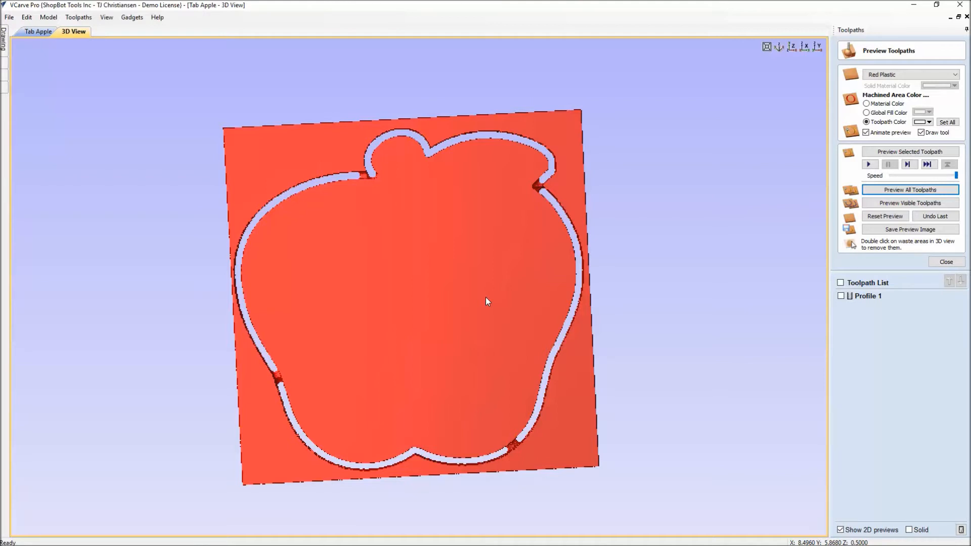
pyautogui.scroll(2, 486, 296)
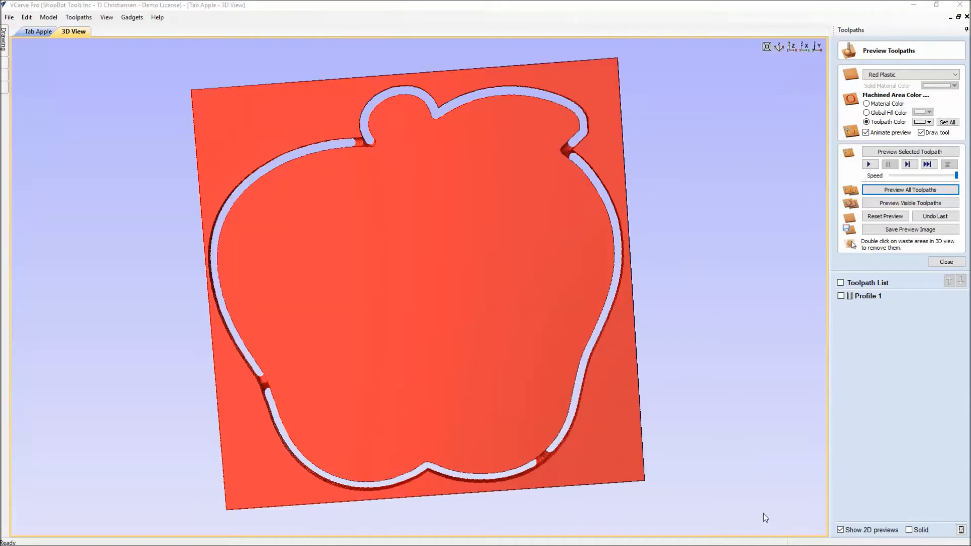
# Close the preview, reopen the Profile 1 toolpath for tab editing and delete all its tabs
pyautogui.click(948, 262)
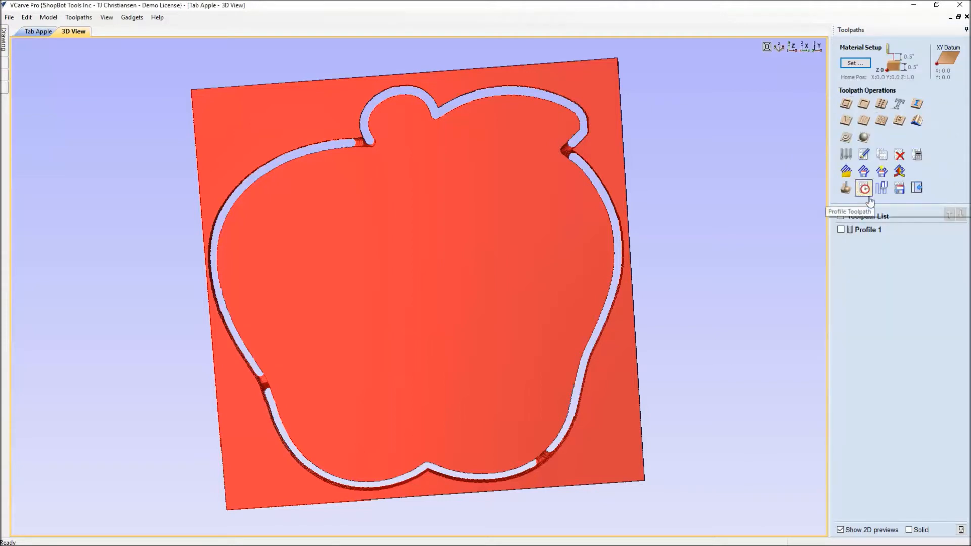
pyautogui.doubleClick(872, 231)
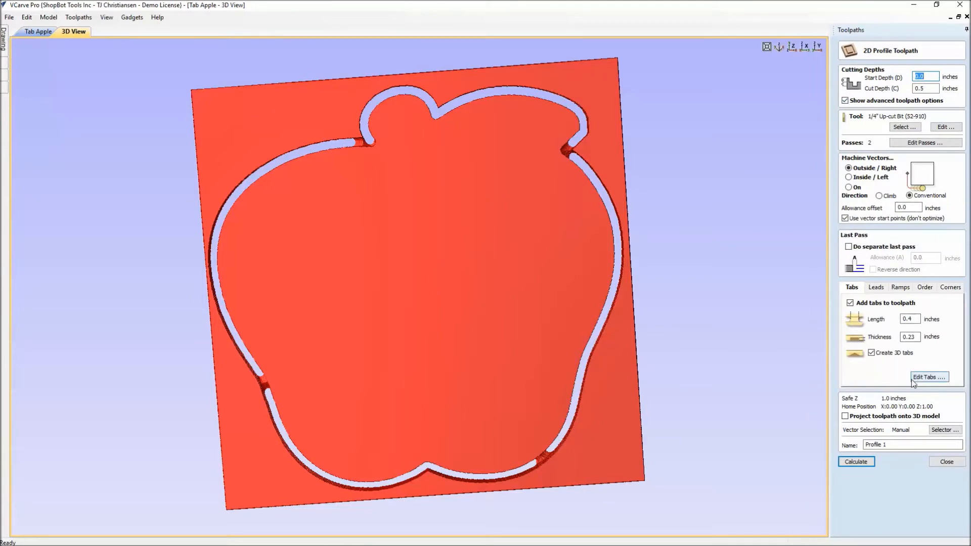
pyautogui.click(929, 380)
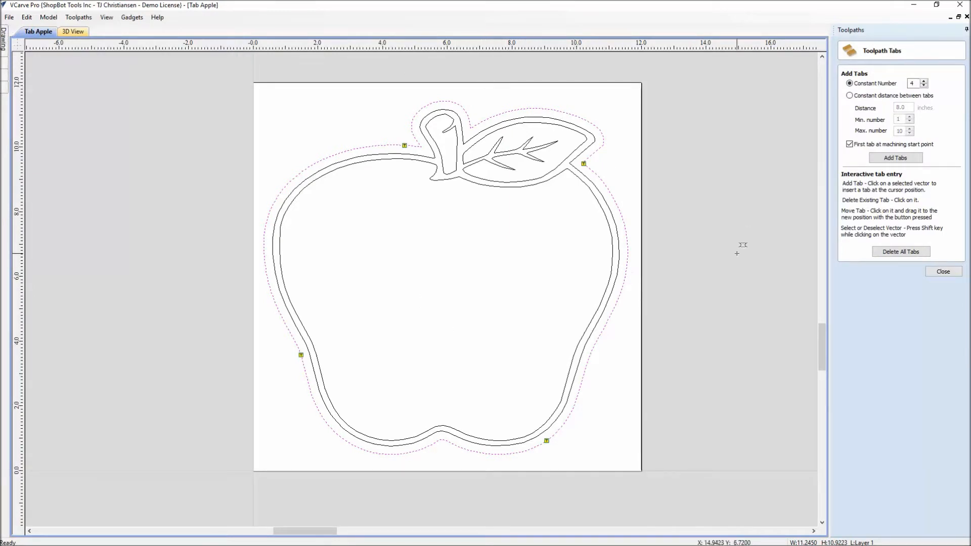
pyautogui.click(909, 253)
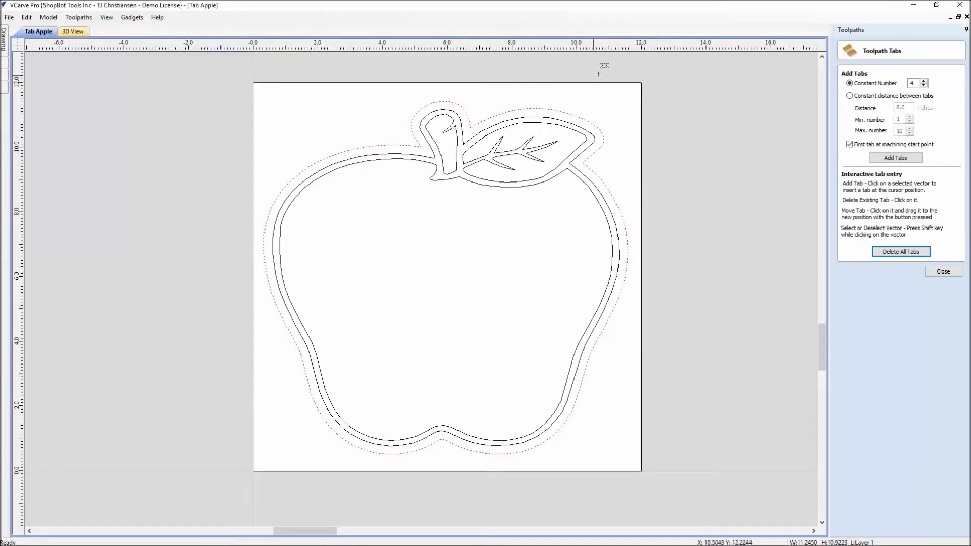
# Add single tabs on the upper left and lower right of the apple's outermost outline, and delete both again
pyautogui.click(302, 171)
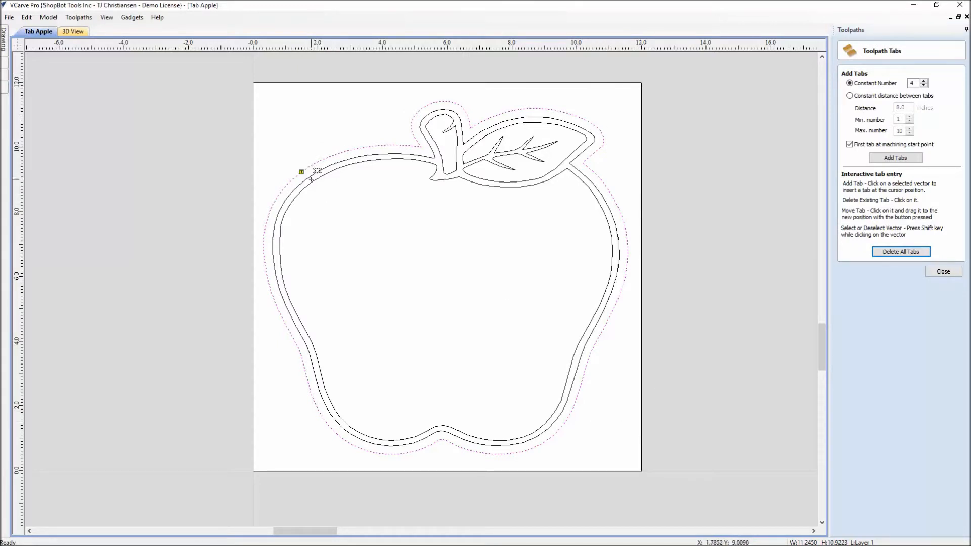
pyautogui.click(554, 434)
pyautogui.click(555, 433)
pyautogui.click(301, 172)
# Place one tab on the outline's upper left shoulder, moving it there from the lower left, and another on the lower right curve
pyautogui.moveTo(310, 386)
pyautogui.mouseDown()
pyautogui.moveTo(338, 129)
pyautogui.moveTo(308, 167)
pyautogui.mouseUp()
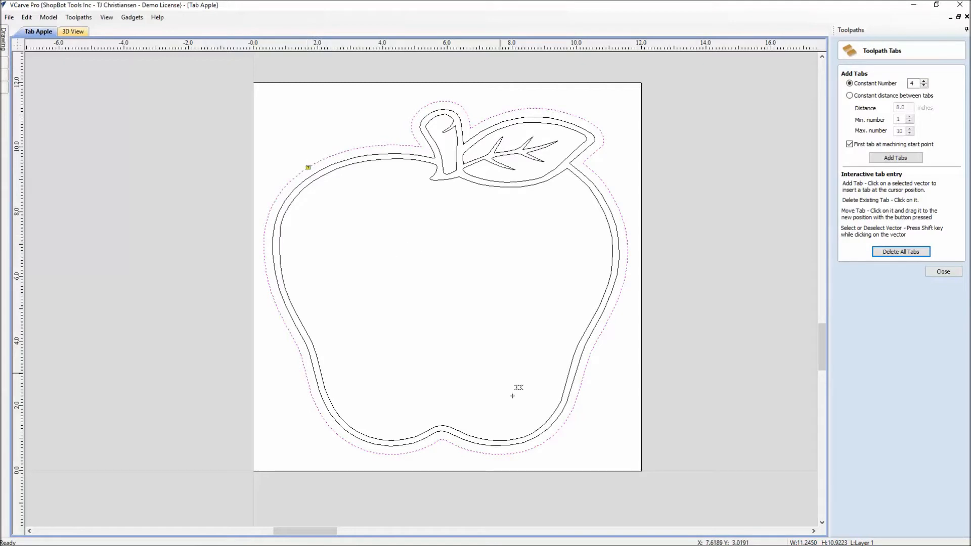
pyautogui.click(560, 430)
pyautogui.click(944, 272)
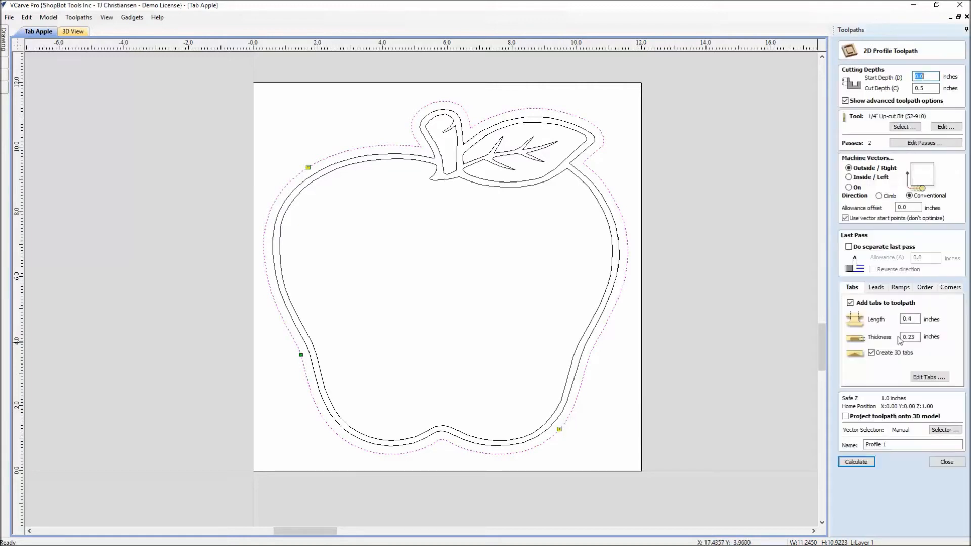
# Recalculate the toolpath, reset the preview, simulate the visible toolpaths and inspect the two tabs in 3D
pyautogui.click(856, 463)
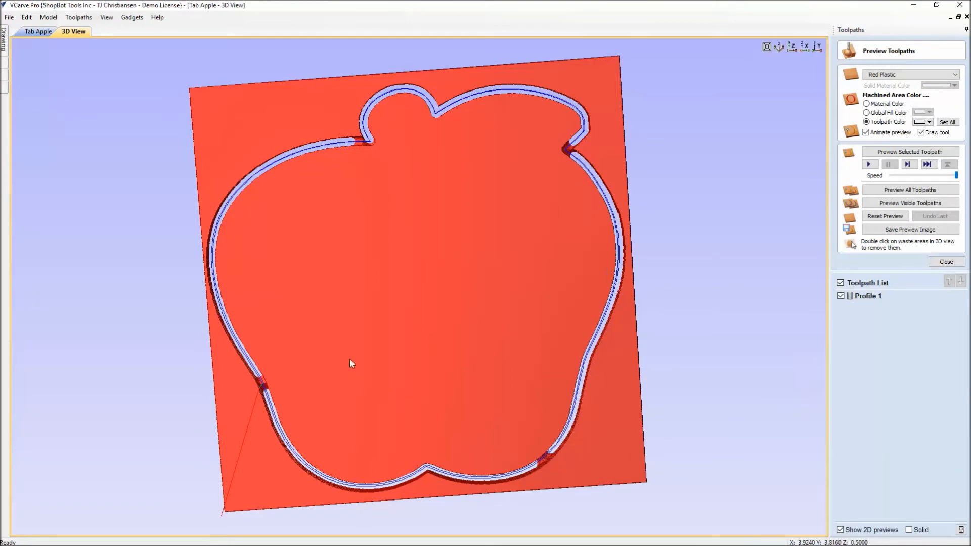
pyautogui.click(892, 216)
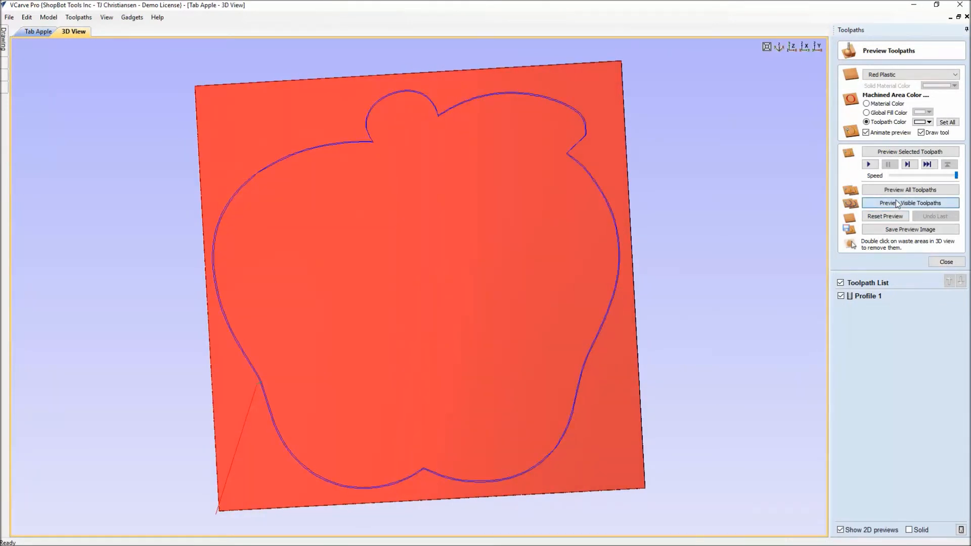
pyautogui.click(897, 203)
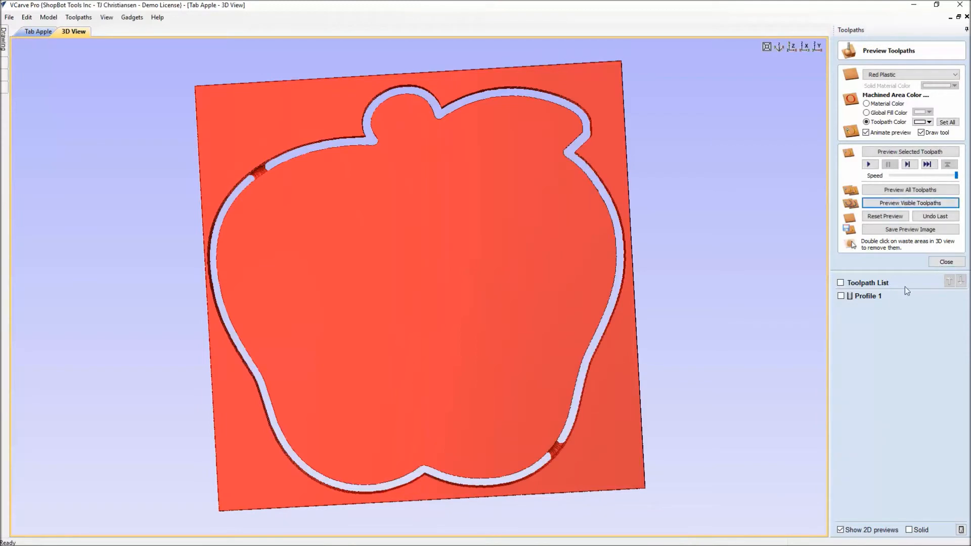
pyautogui.moveTo(865, 300)
pyautogui.moveTo(445, 351); pyautogui.dragTo(490, 291)
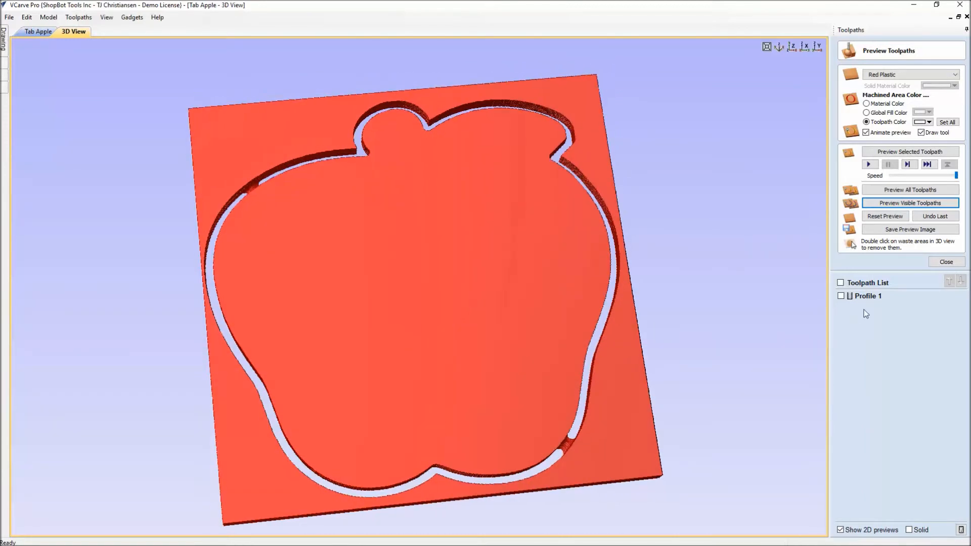
# Reopen the Profile 1 toolpath, review its tab placement options in the 2D drawing and recalculate it
pyautogui.doubleClick(884, 296)
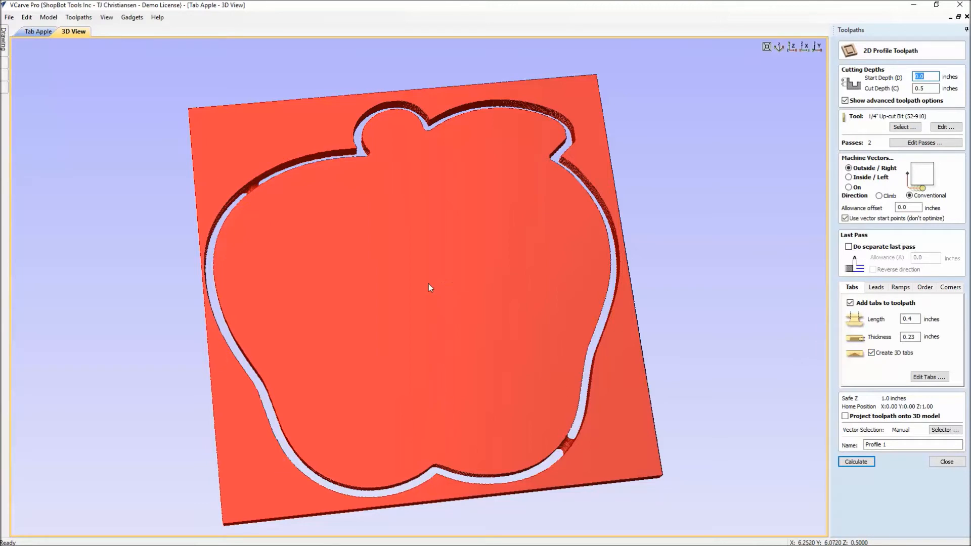
pyautogui.moveTo(429, 284); pyautogui.dragTo(437, 324)
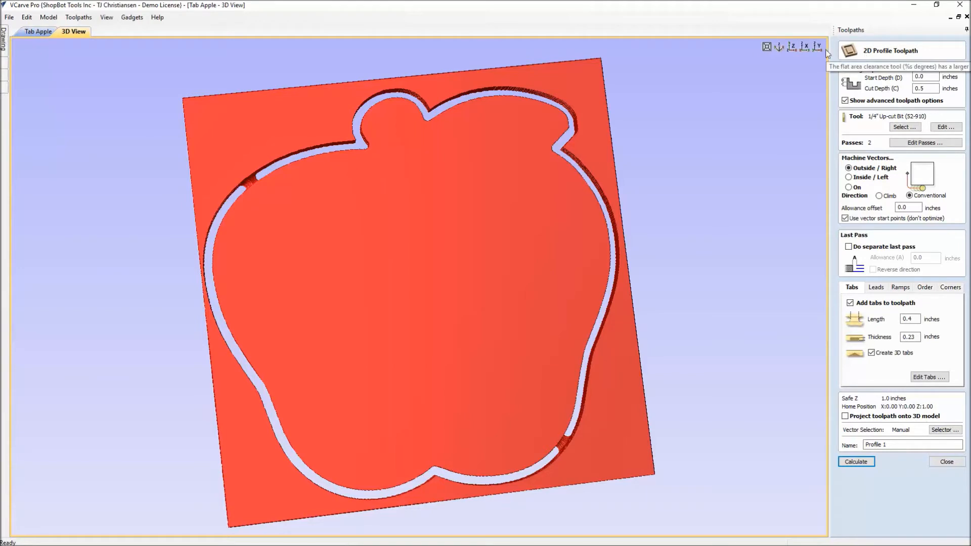
pyautogui.click(38, 32)
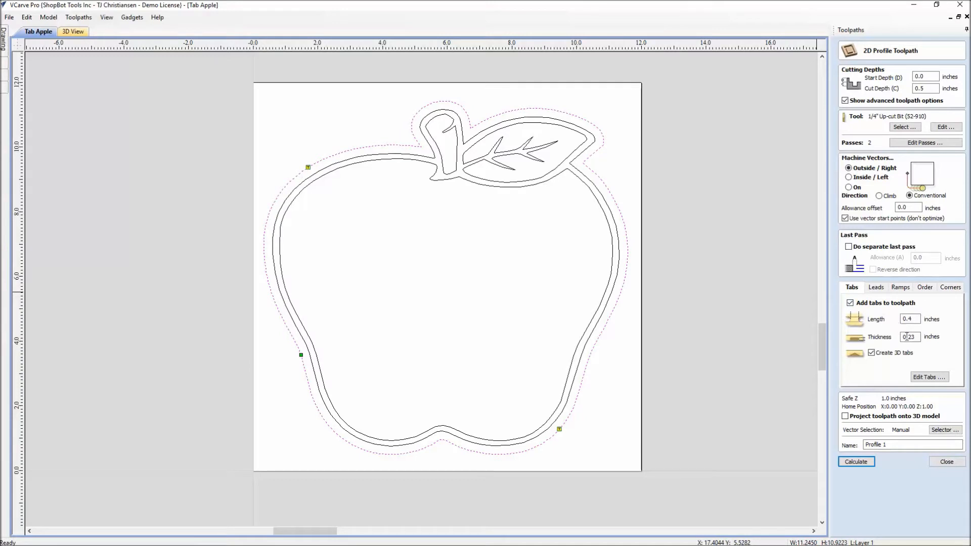
pyautogui.click(925, 375)
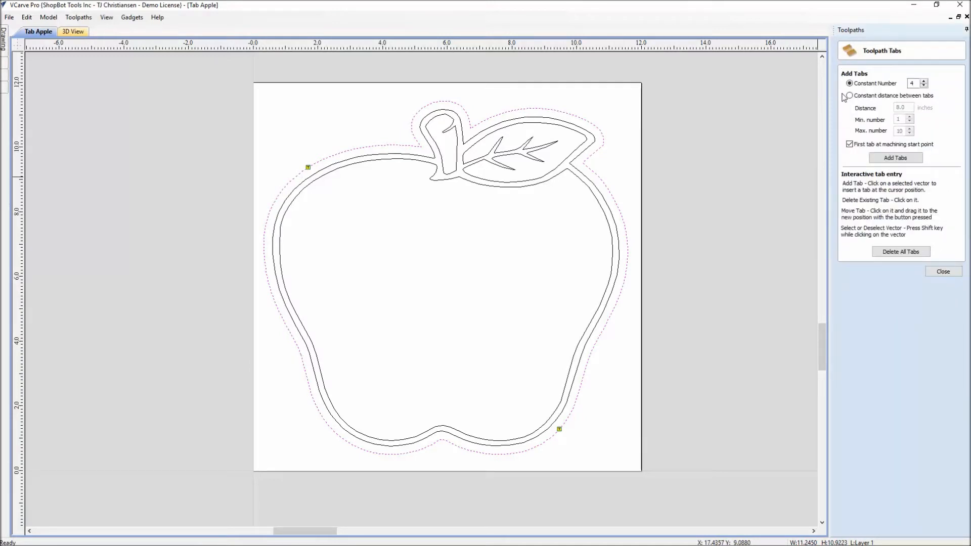
pyautogui.click(944, 272)
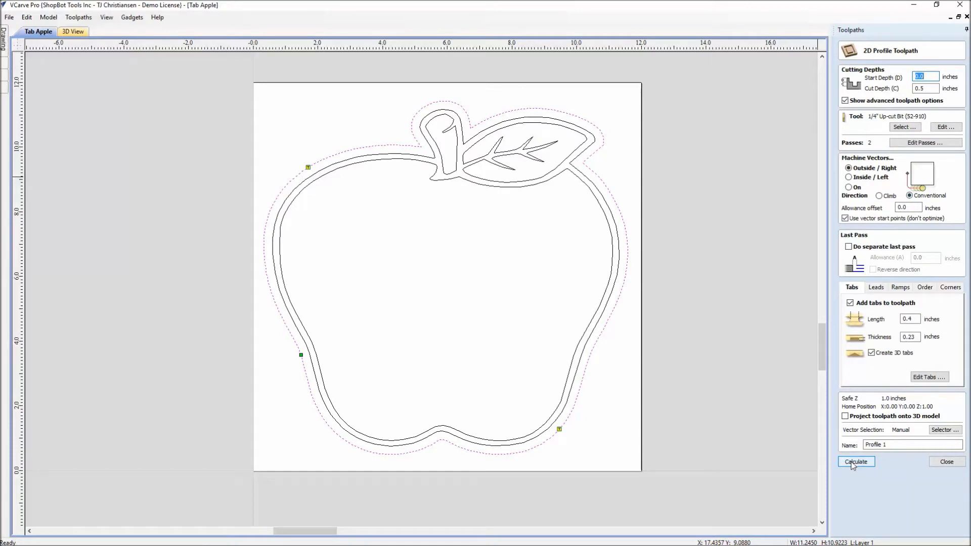
pyautogui.click(856, 462)
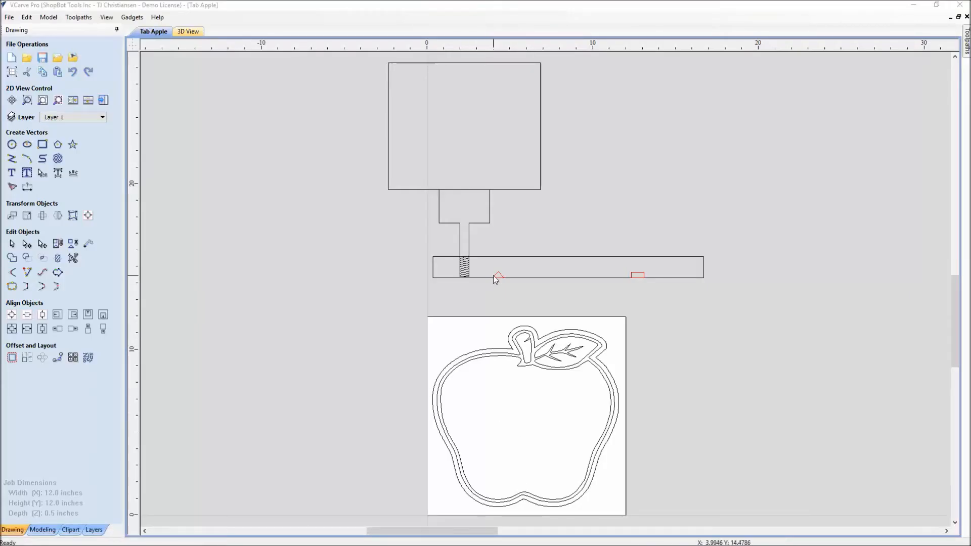
# Open the program's help contents and read the Tabs (Bridges) section on 3D tabs, tab length and thickness, and editing tabs
pyautogui.click(157, 17)
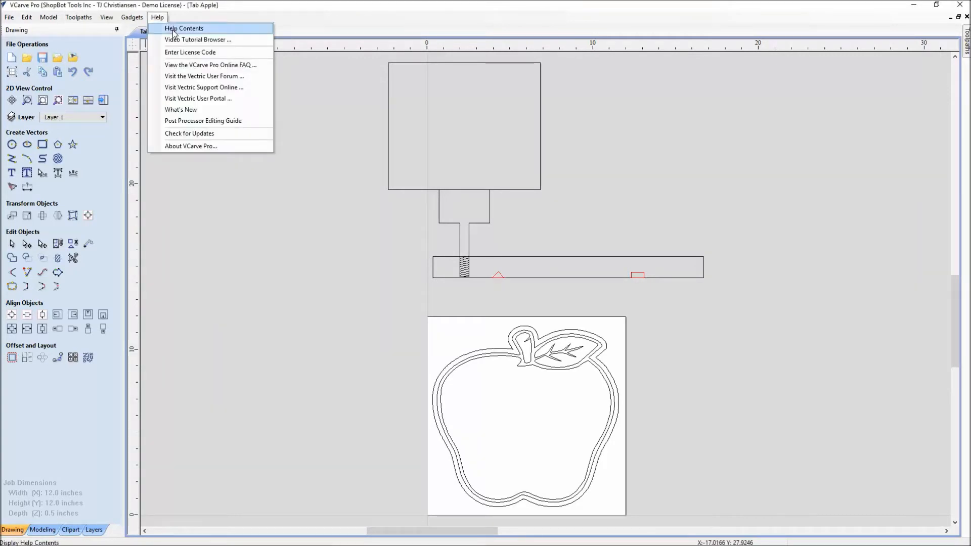
pyautogui.click(173, 29)
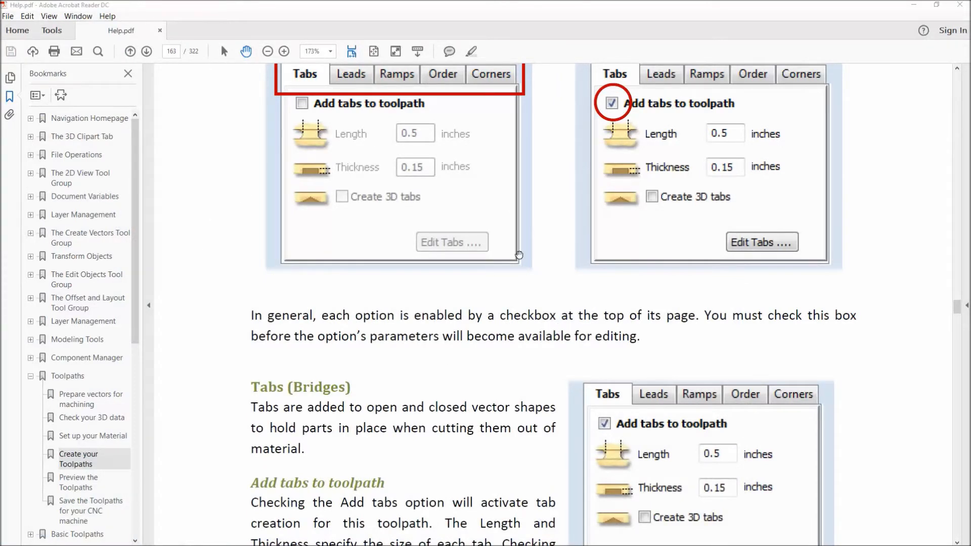
pyautogui.scroll(4, 412, 287)
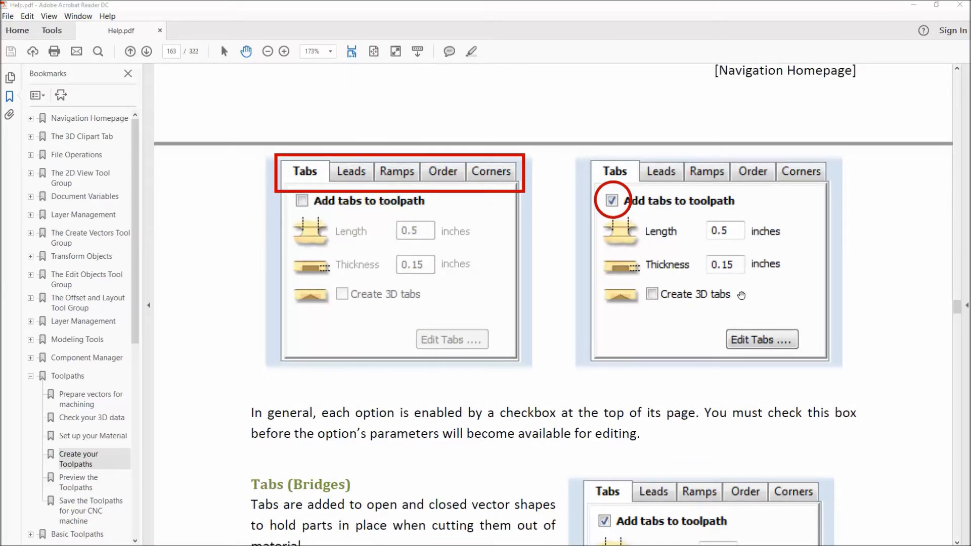
pyautogui.scroll(-3, 738, 307)
pyautogui.scroll(-5, 738, 307)
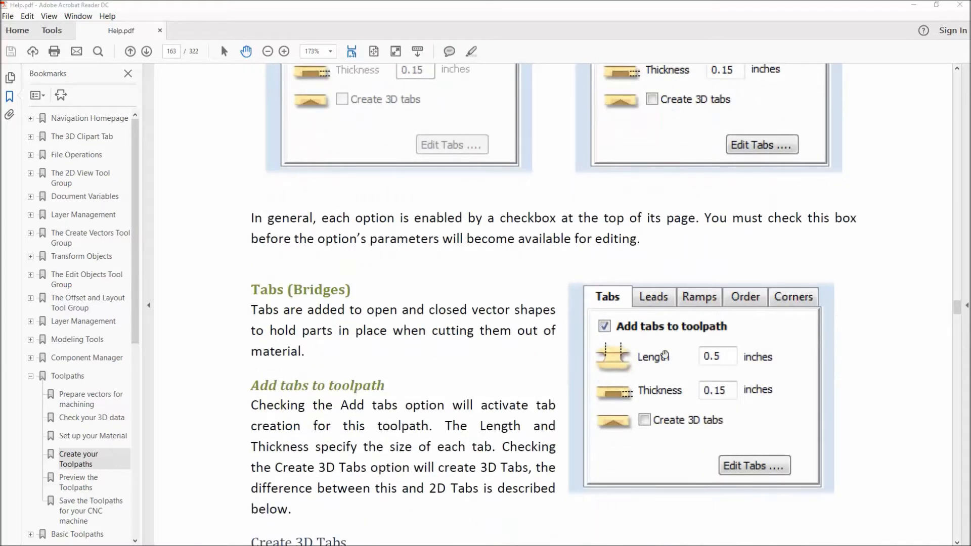
pyautogui.scroll(-10, 443, 410)
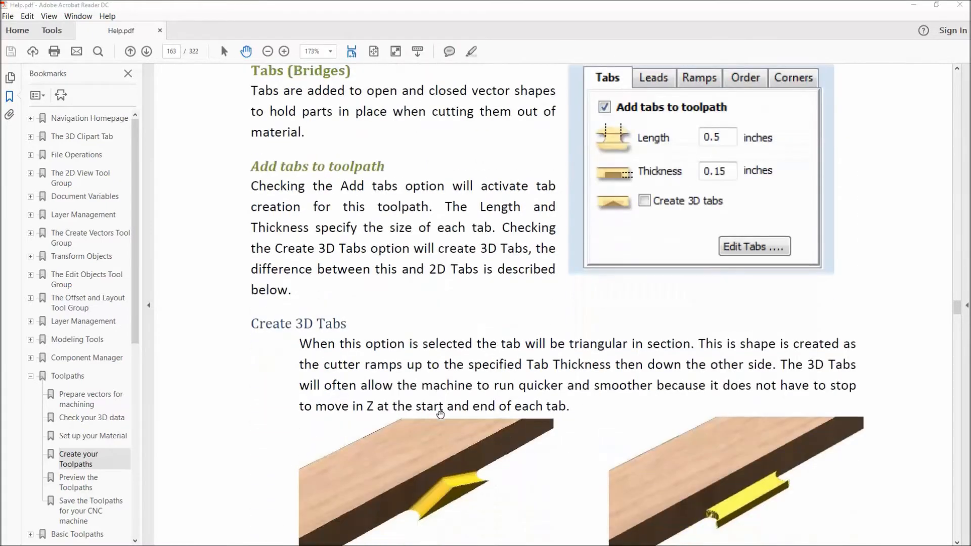
pyautogui.scroll(-4, 442, 410)
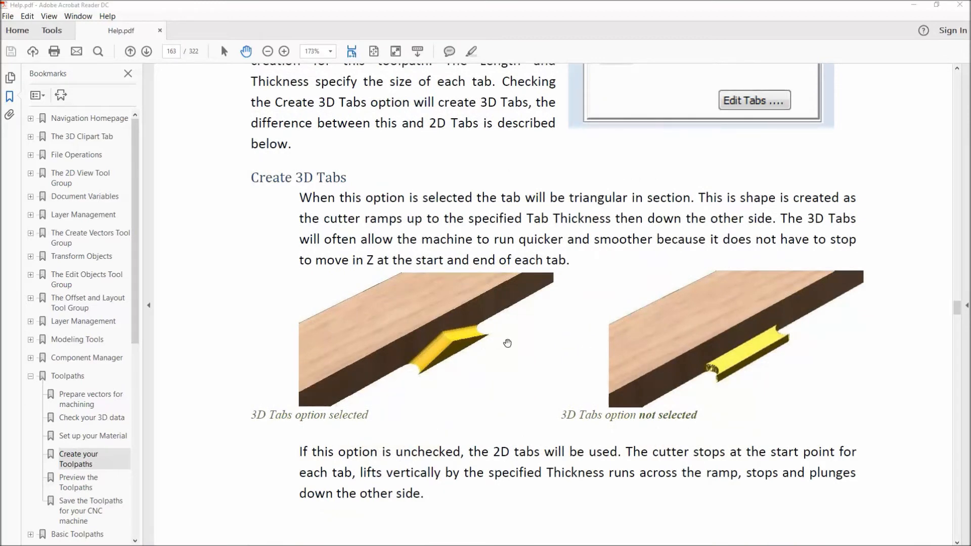
pyautogui.scroll(-8, 420, 404)
pyautogui.scroll(-15, 424, 407)
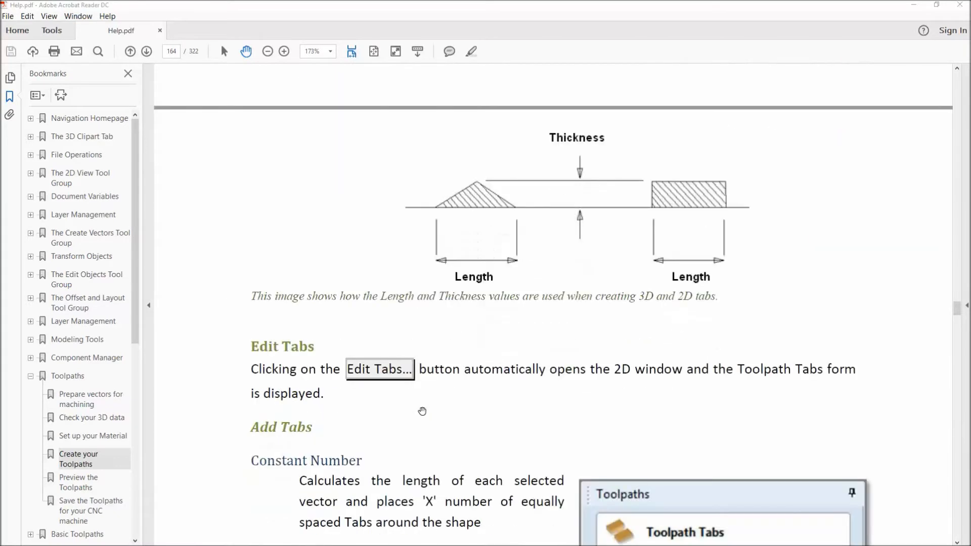
pyautogui.scroll(-6, 445, 450)
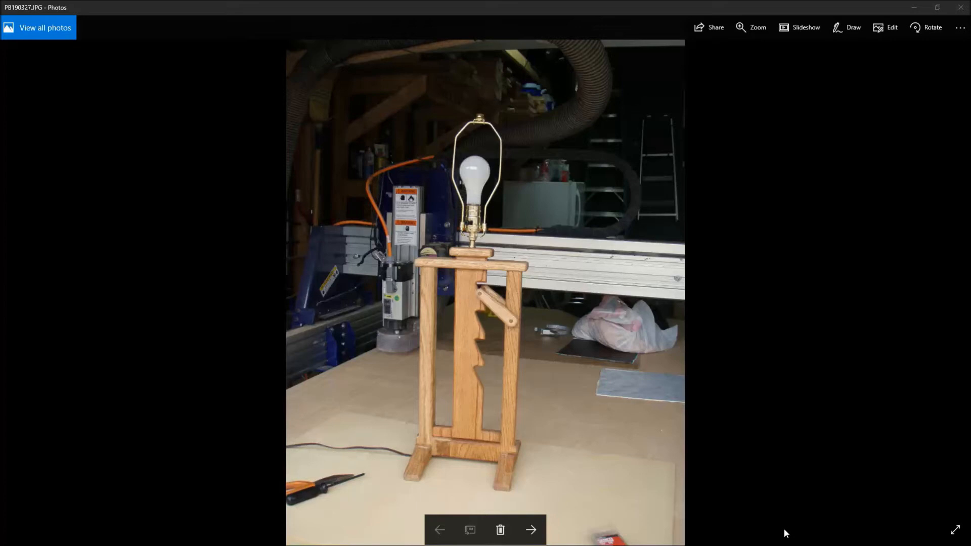
# Show the photo that follows the wooden lamp picture in Photos
pyautogui.click(531, 531)
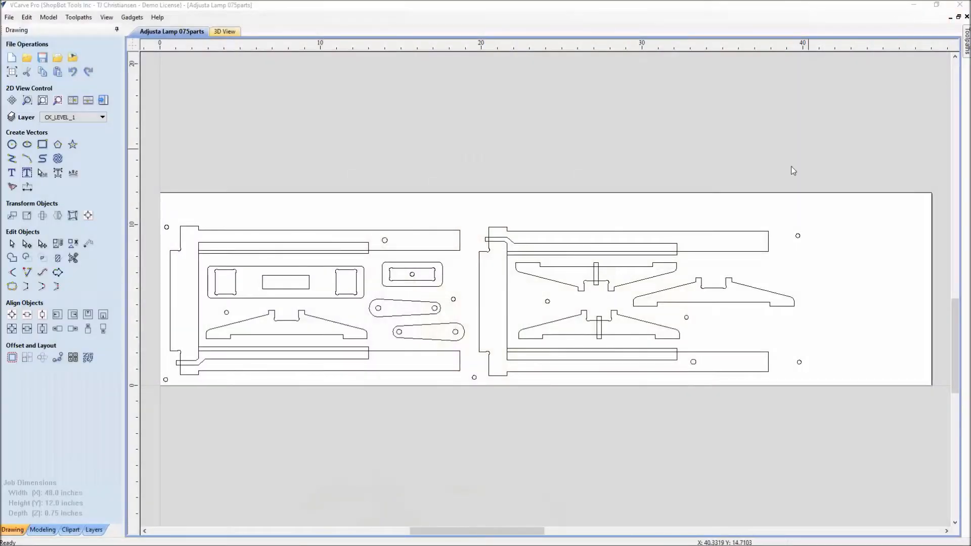
# Switch to the Adjusta Lamp 075parts drawing in VCarve Pro and open the Profile Large Parts toolpath's tabs to review their placement
pyautogui.moveTo(581, 261); pyautogui.dragTo(608, 205, button='middle')
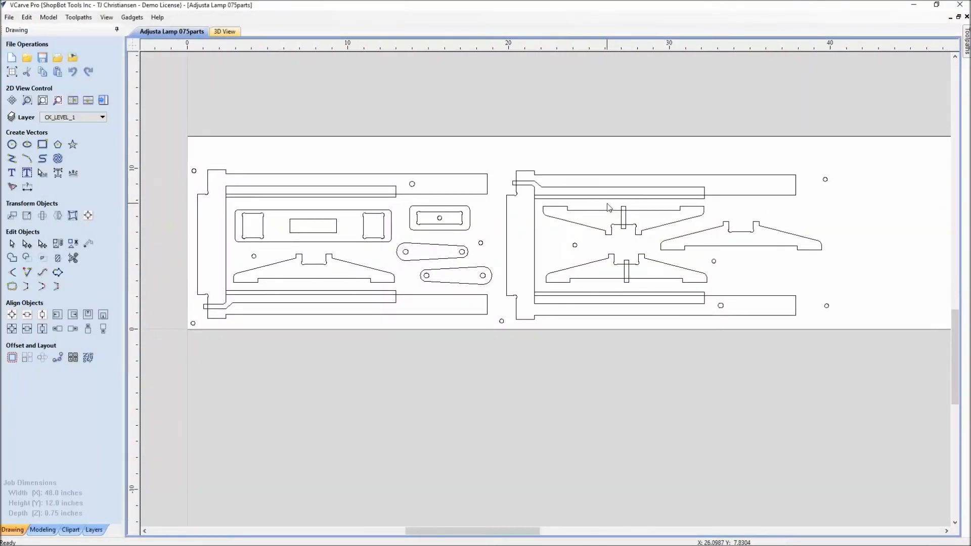
pyautogui.click(103, 100)
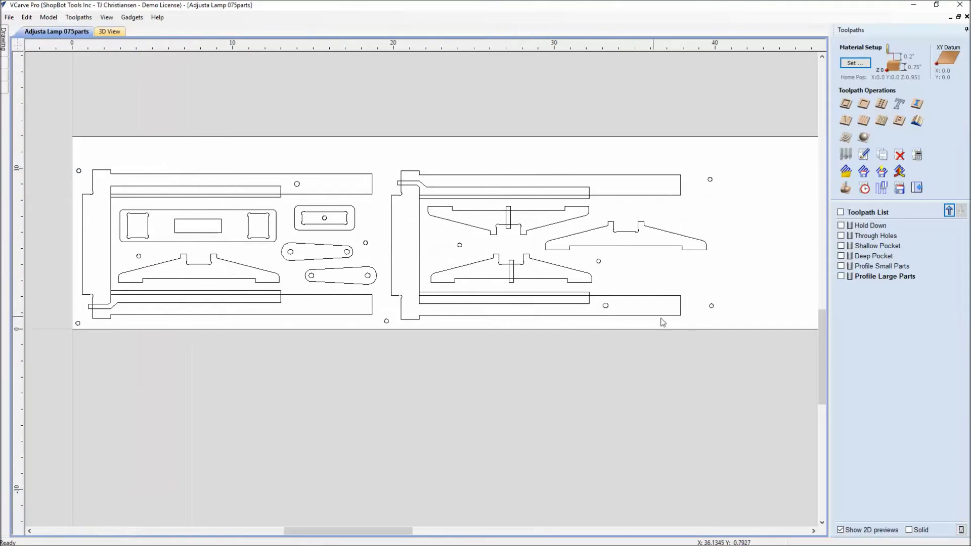
pyautogui.doubleClick(868, 276)
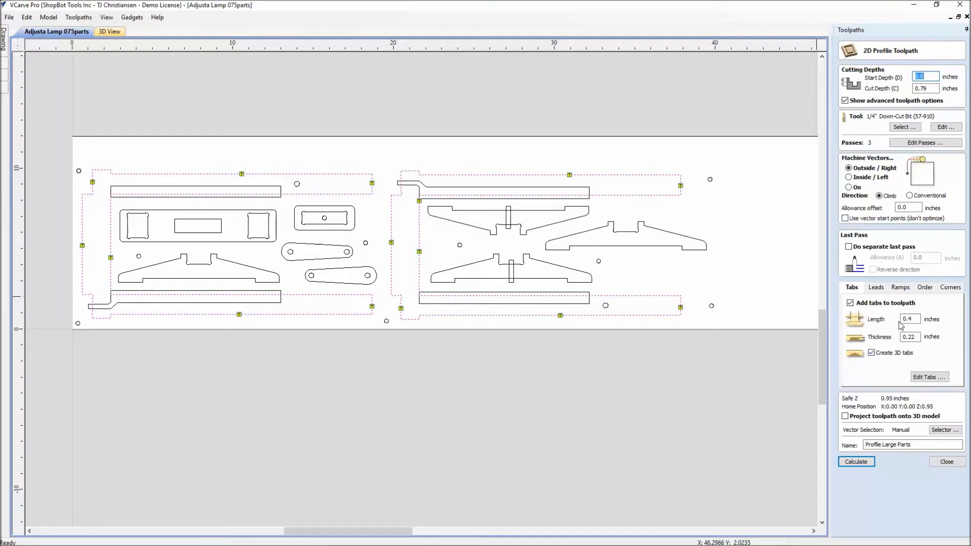
pyautogui.click(917, 378)
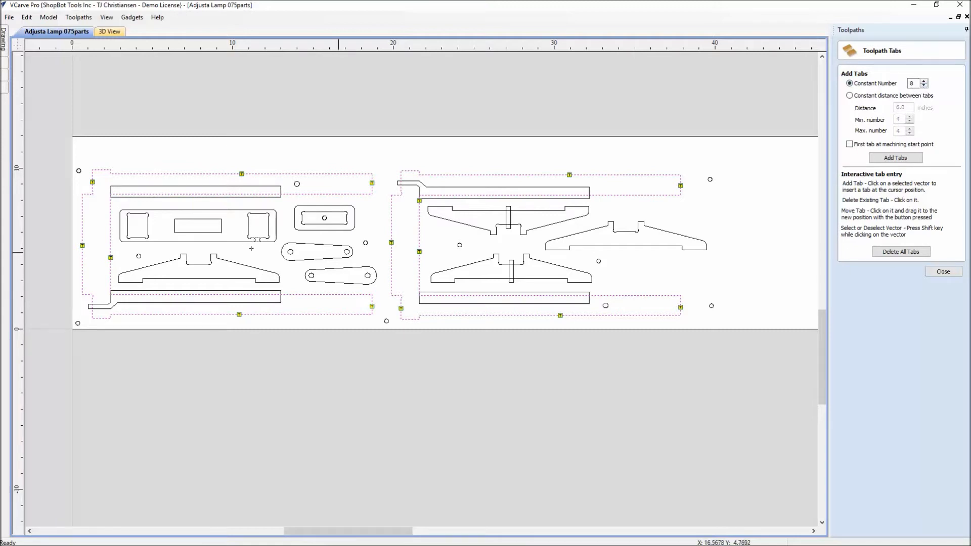
# Examine the tab placement on the large lamp parts in the 2D drawing and close the Profile Large Parts toolpath
pyautogui.scroll(3, 539, 257)
pyautogui.moveTo(416, 307); pyautogui.dragTo(504, 379, button='middle')
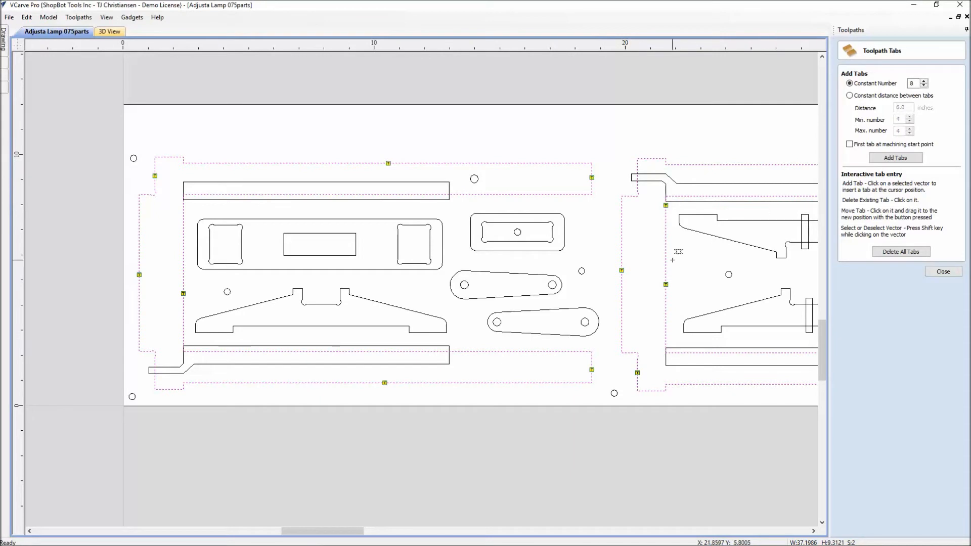
pyautogui.scroll(-3, 506, 253)
pyautogui.moveTo(503, 257); pyautogui.dragTo(483, 269, button='middle')
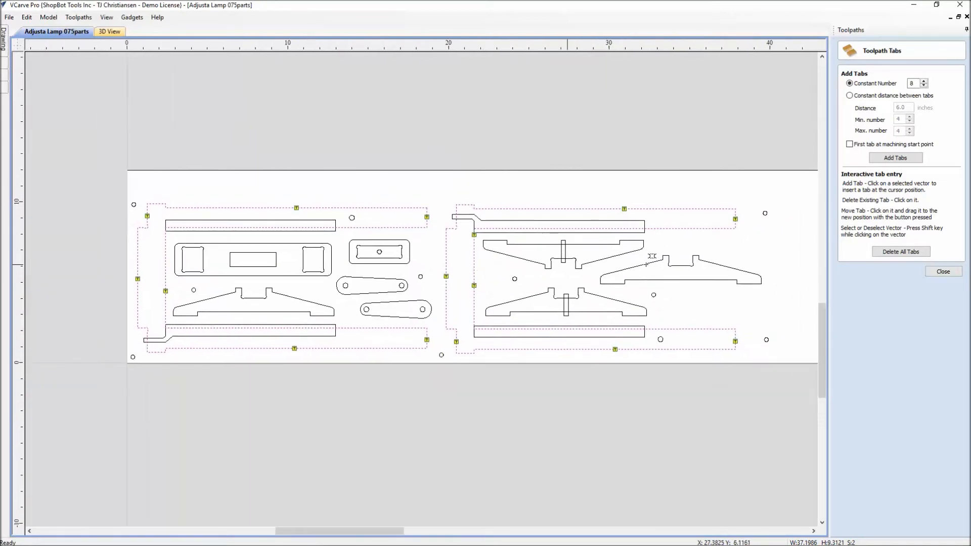
pyautogui.click(935, 272)
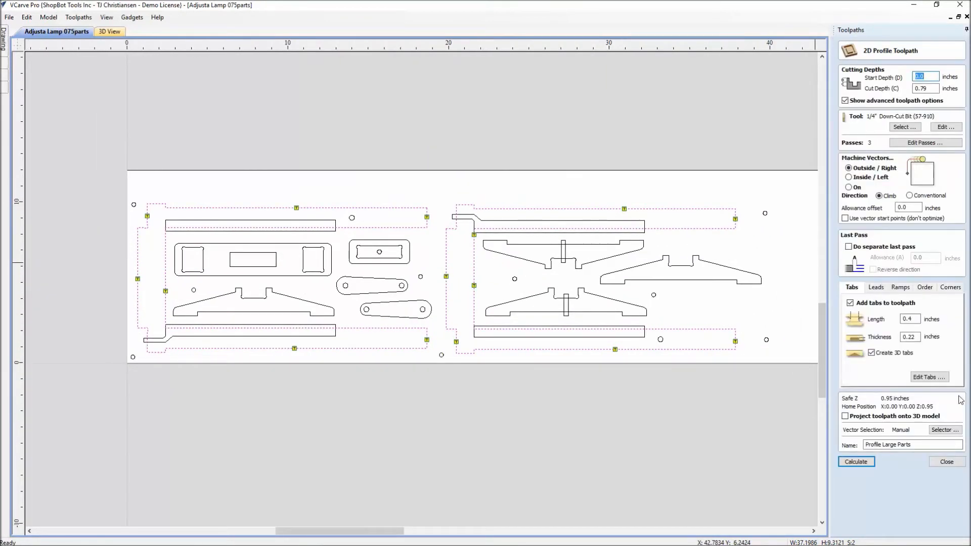
pyautogui.click(946, 462)
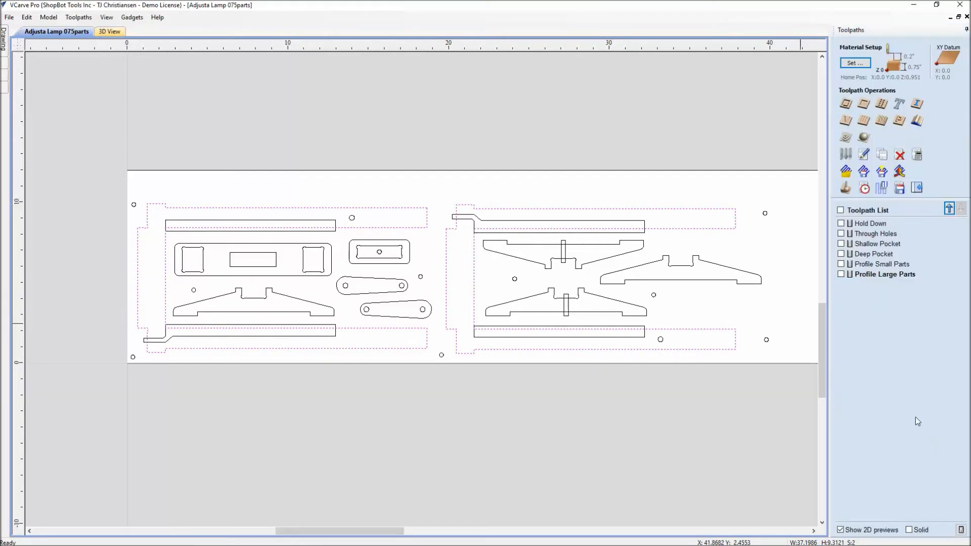
# Open the Profile Small Parts toolpath, review the tabs around the small lamp parts and close it
pyautogui.doubleClick(879, 264)
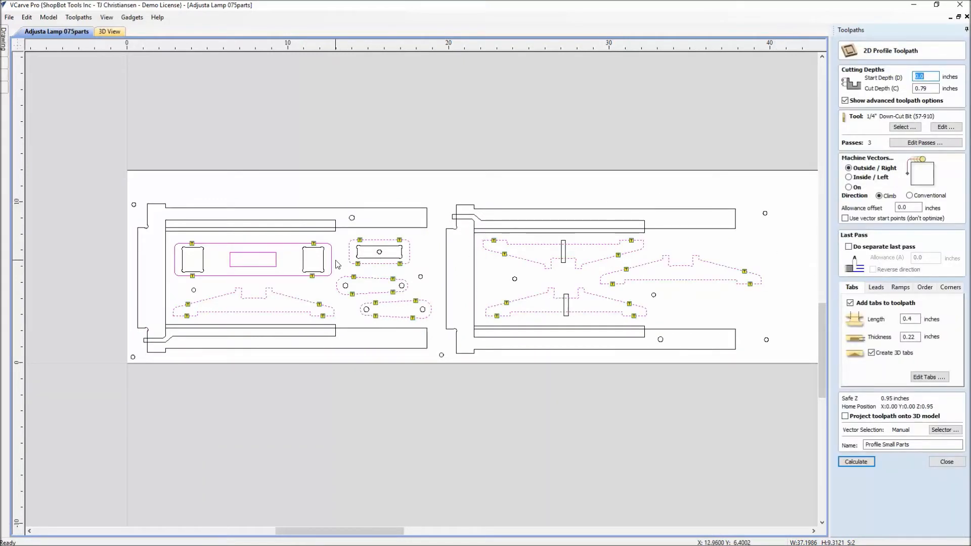
pyautogui.scroll(3, 338, 259)
pyautogui.scroll(1, 338, 260)
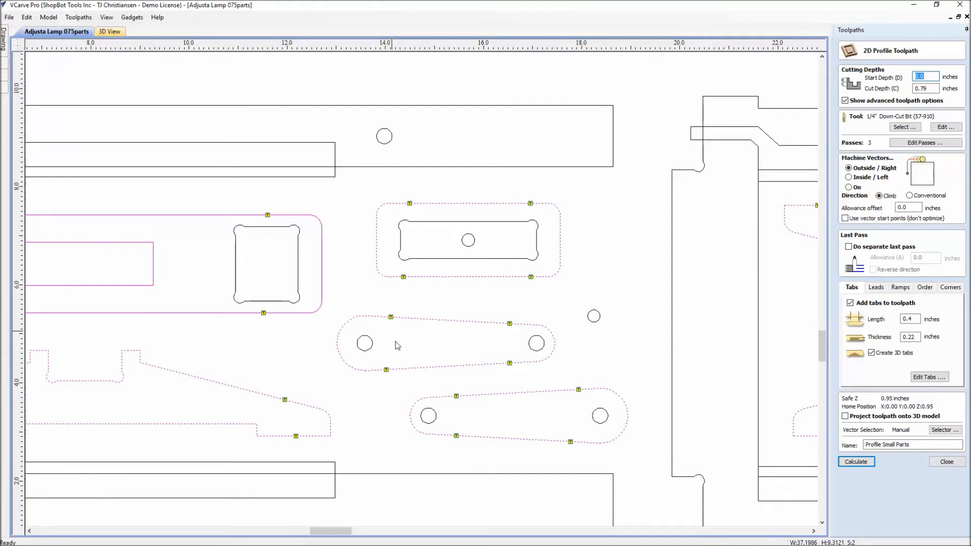
pyautogui.click(946, 462)
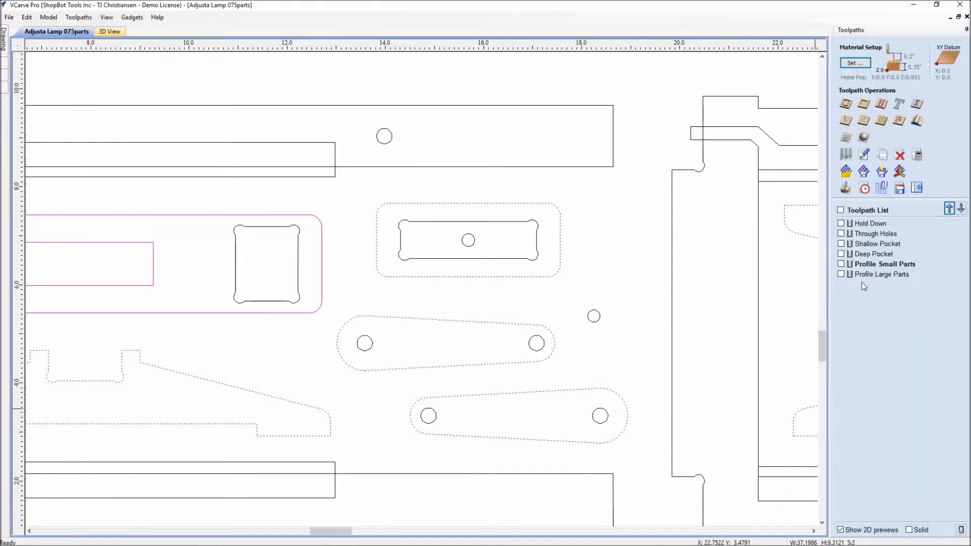
pyautogui.moveTo(878, 277)
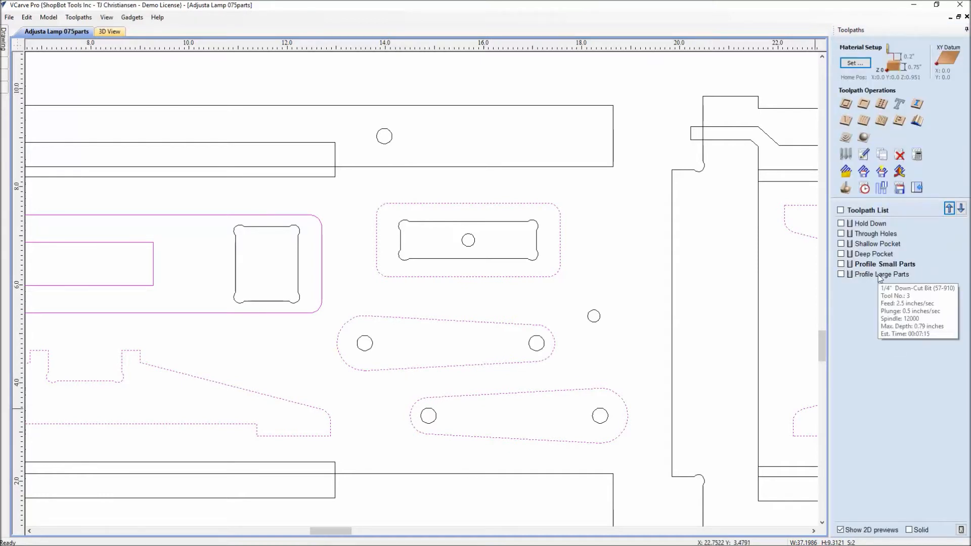
pyautogui.scroll(-5, 420, 302)
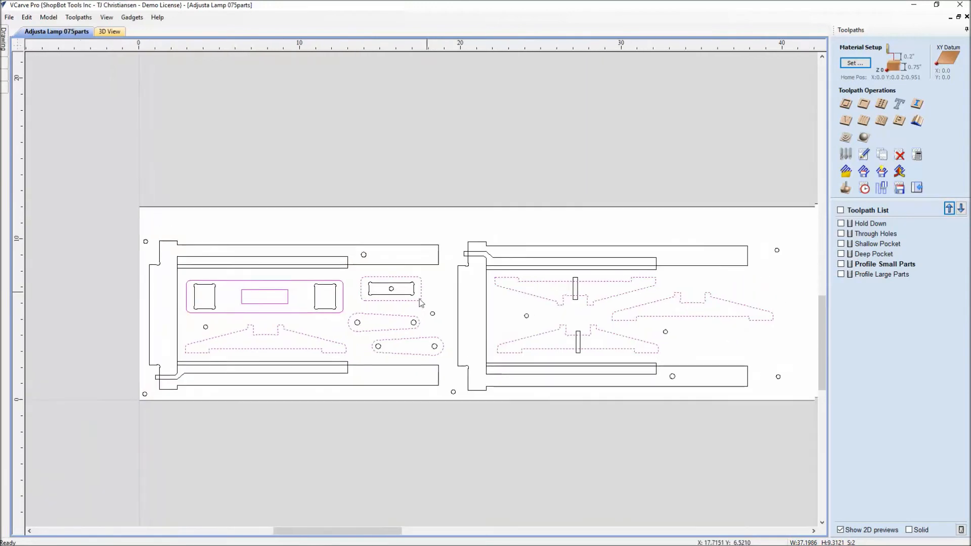
# Reopen Profile Small Parts and delete tabs on the two link arms, leaving two diagonally opposite tabs on each
pyautogui.doubleClick(885, 265)
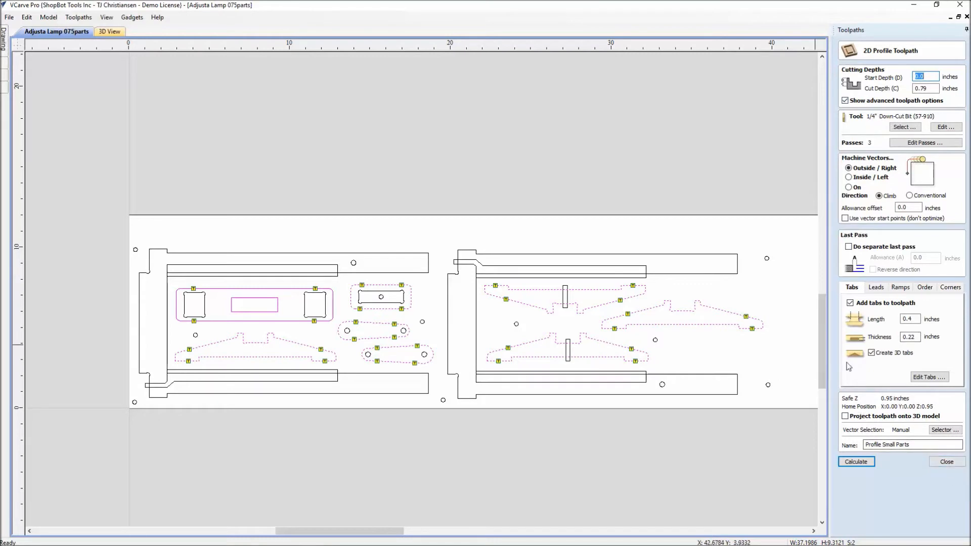
pyautogui.click(929, 377)
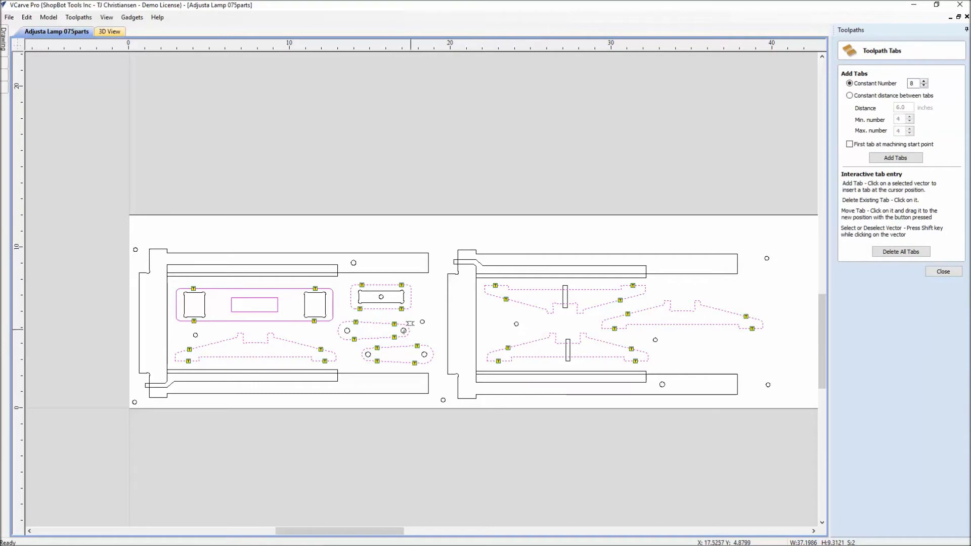
pyautogui.scroll(4, 369, 326)
pyautogui.scroll(1, 425, 278)
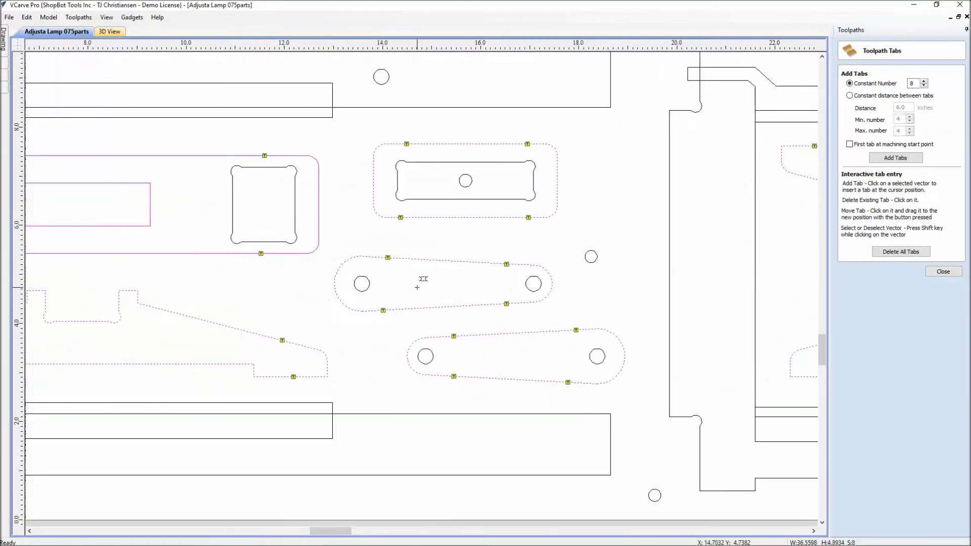
pyautogui.scroll(1, 418, 264)
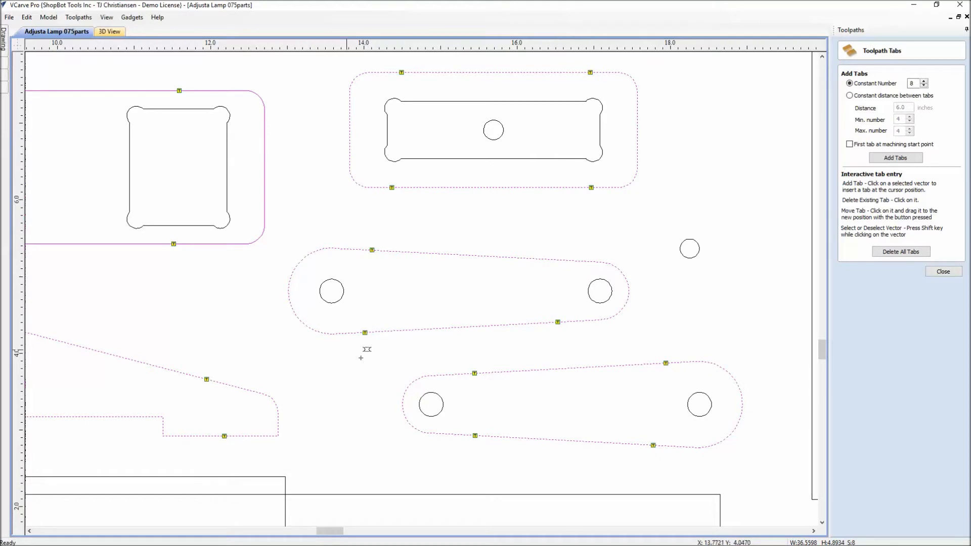
pyautogui.click(365, 333)
pyautogui.click(665, 363)
pyautogui.scroll(-2, 602, 362)
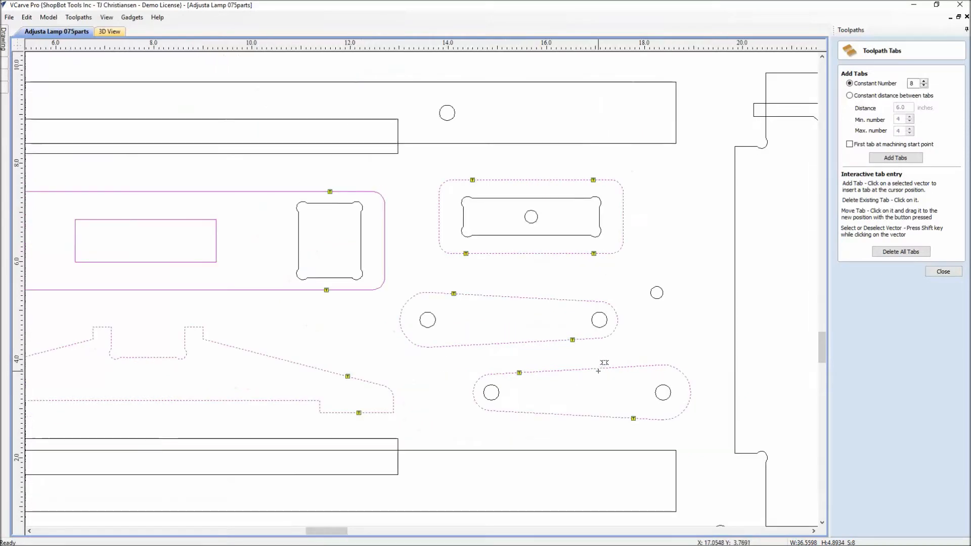
pyautogui.click(944, 272)
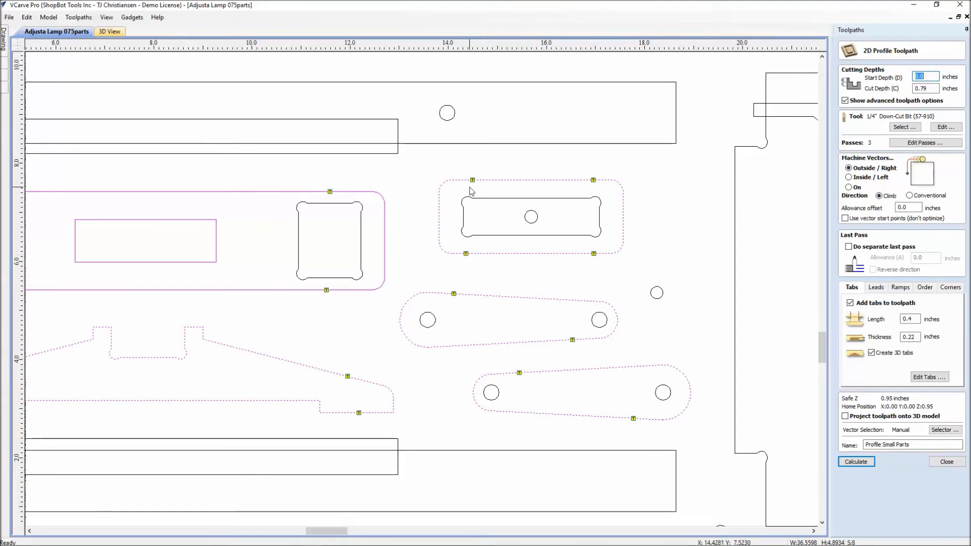
# Recalculate the Profile Small Parts toolpath, accepting the cut through the material, and return to the 2D drawing
pyautogui.scroll(-3, 389, 331)
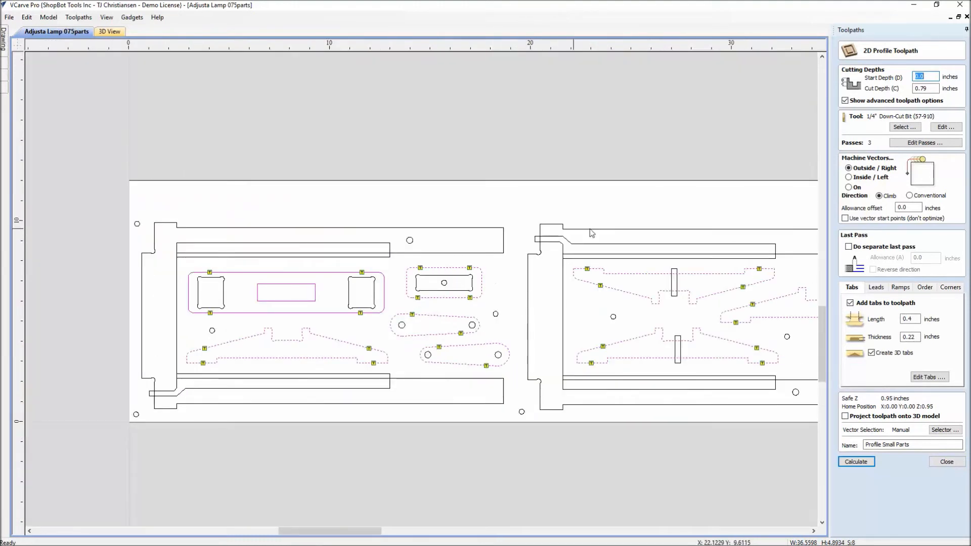
pyautogui.moveTo(719, 361); pyautogui.dragTo(613, 348, button='middle')
pyautogui.click(856, 462)
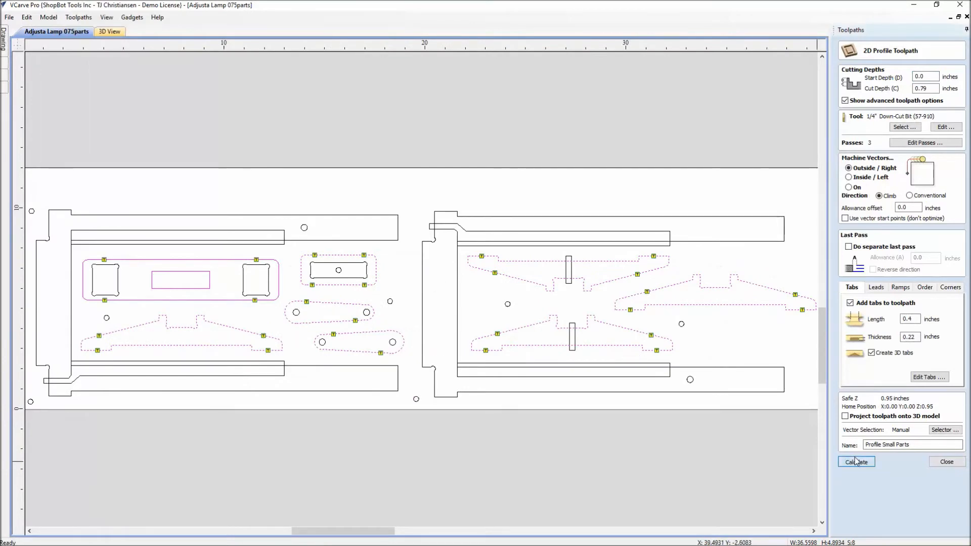
pyautogui.click(456, 332)
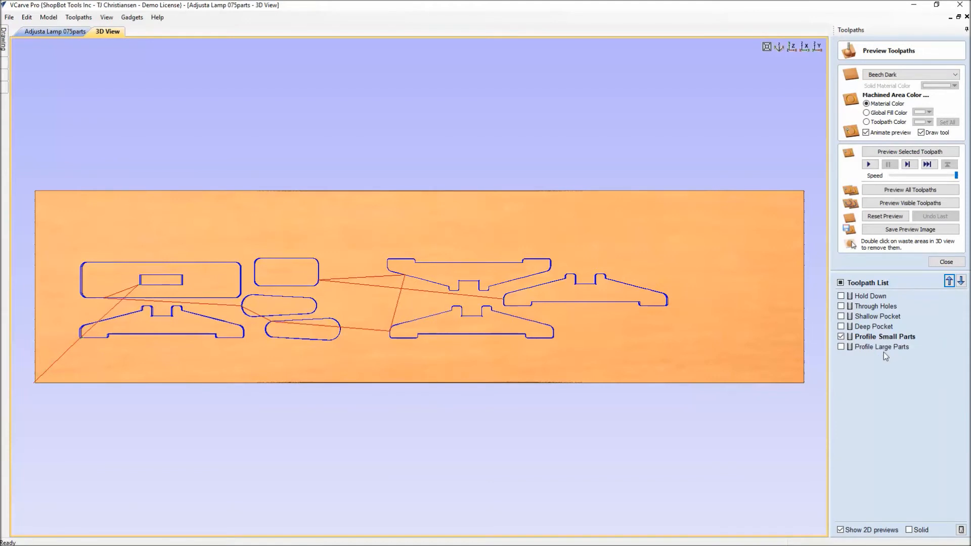
pyautogui.click(61, 34)
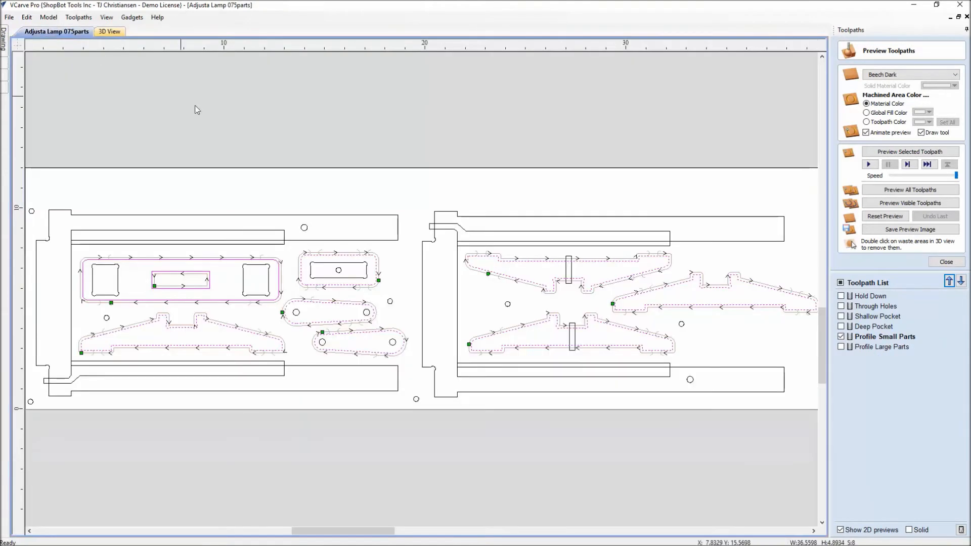
pyautogui.scroll(-3, 625, 282)
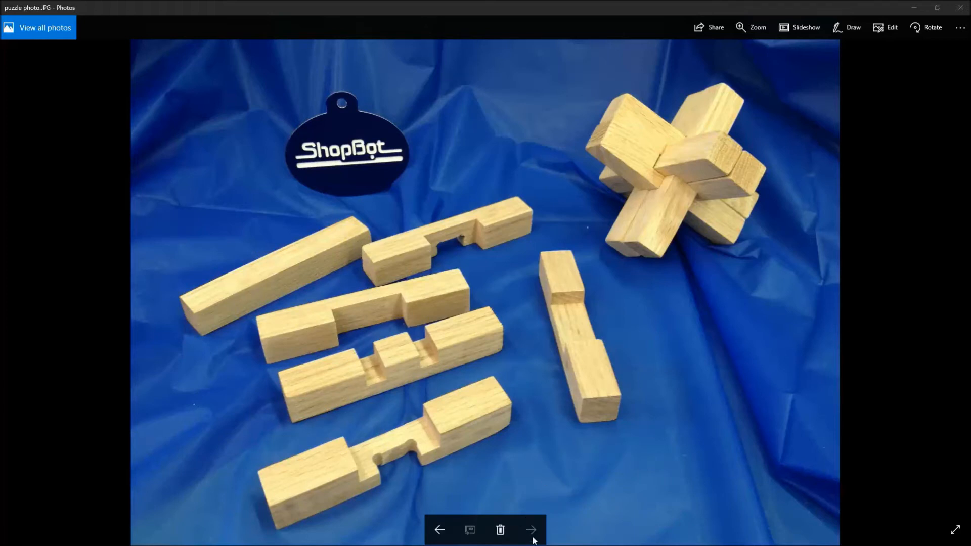
# View the puzzle's profile toolpath picture and the wooden combination lock photos in Photos, and close the viewer
pyautogui.click(440, 530)
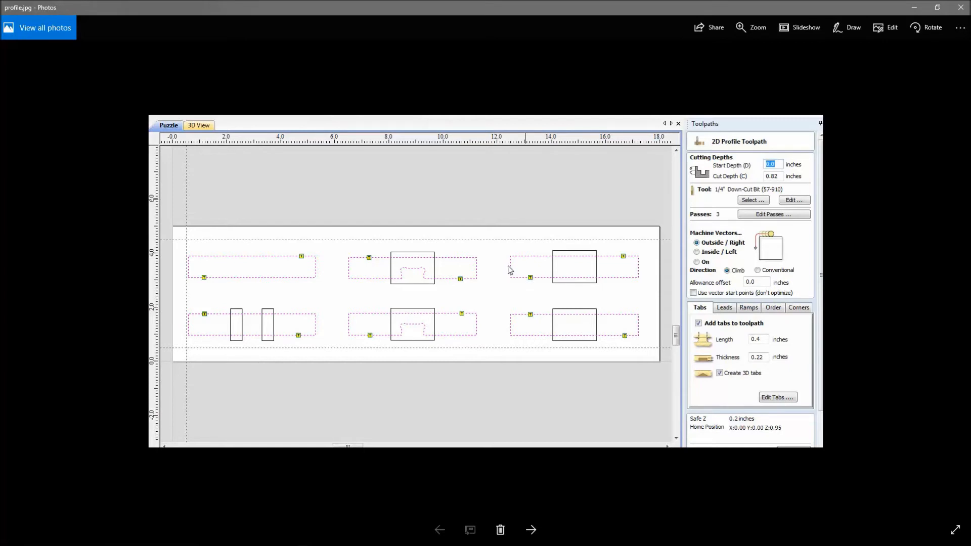
pyautogui.click(531, 529)
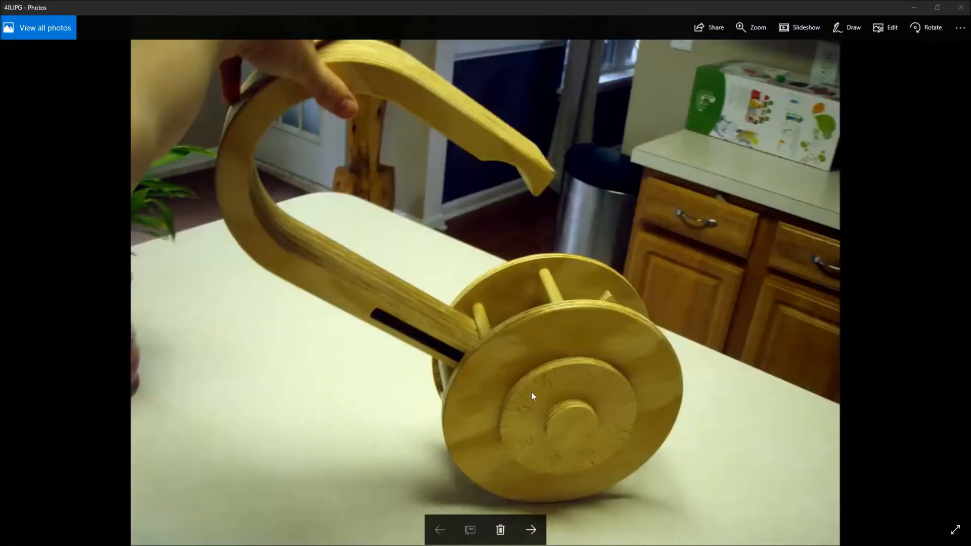
pyautogui.click(530, 530)
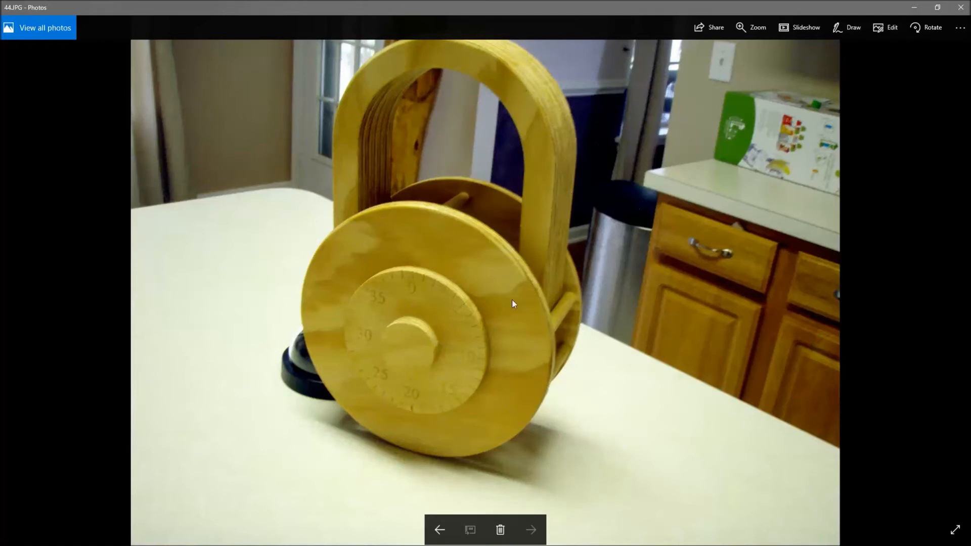
pyautogui.click(960, 7)
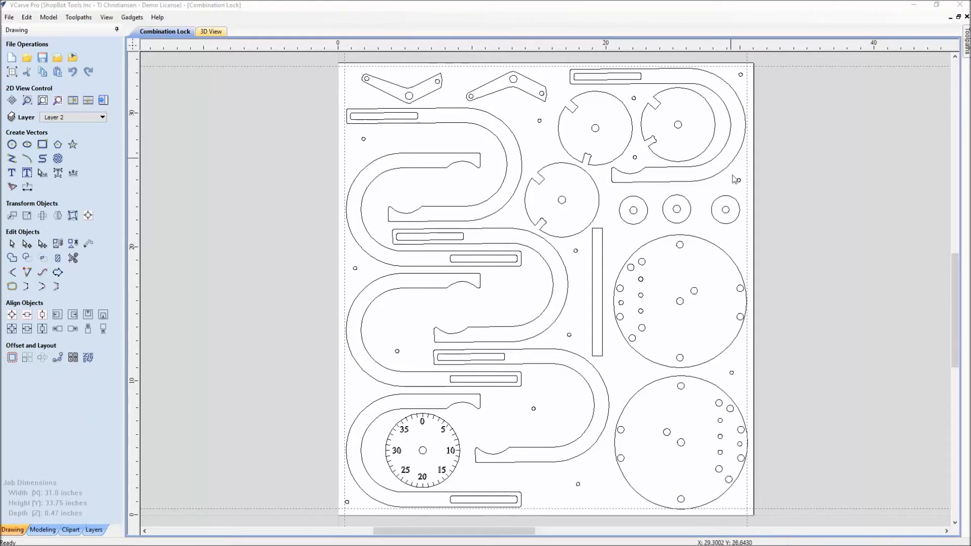
# In the VCarve Pro Combination Lock drawing, open the Profile All Outers toolpath and examine its tab placement and tab settings
pyautogui.click(103, 100)
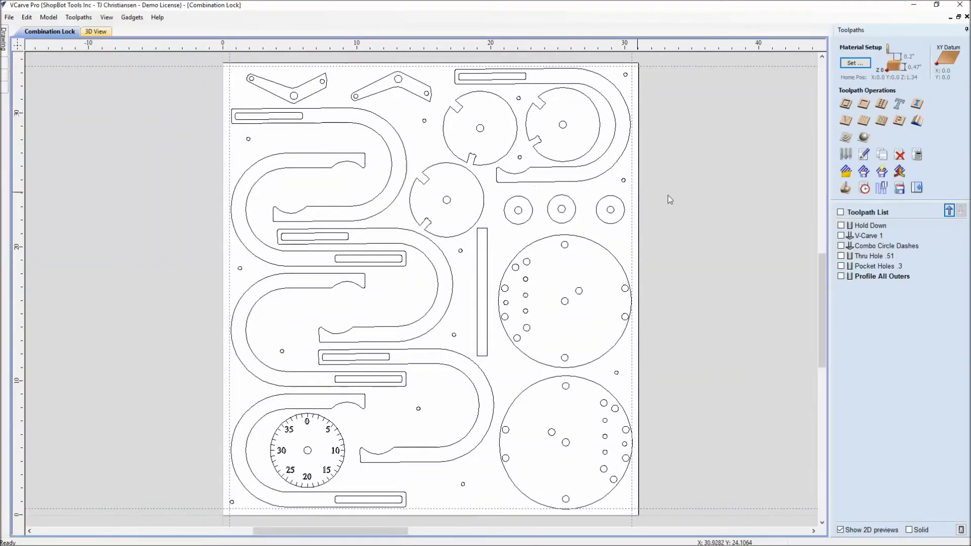
pyautogui.click(893, 278)
pyautogui.doubleClick(893, 279)
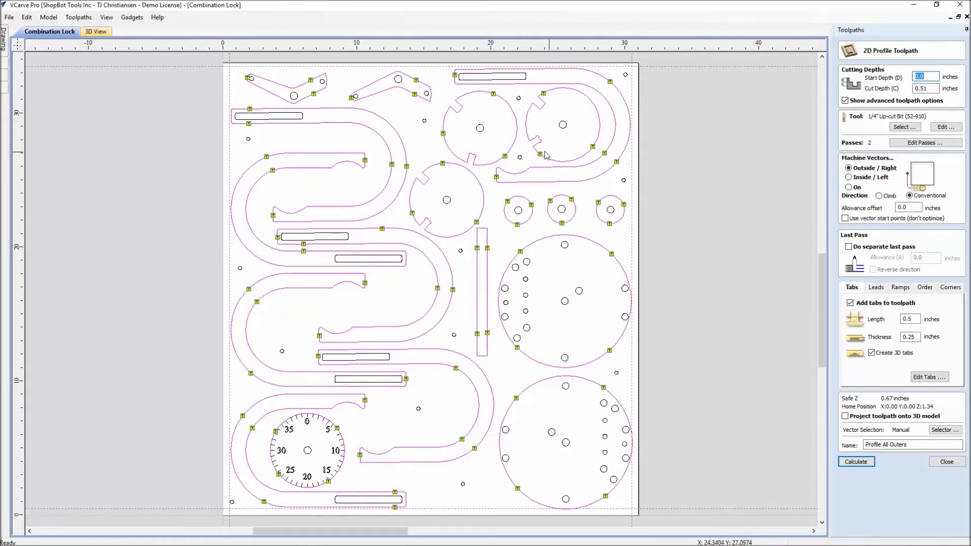
pyautogui.scroll(4, 596, 161)
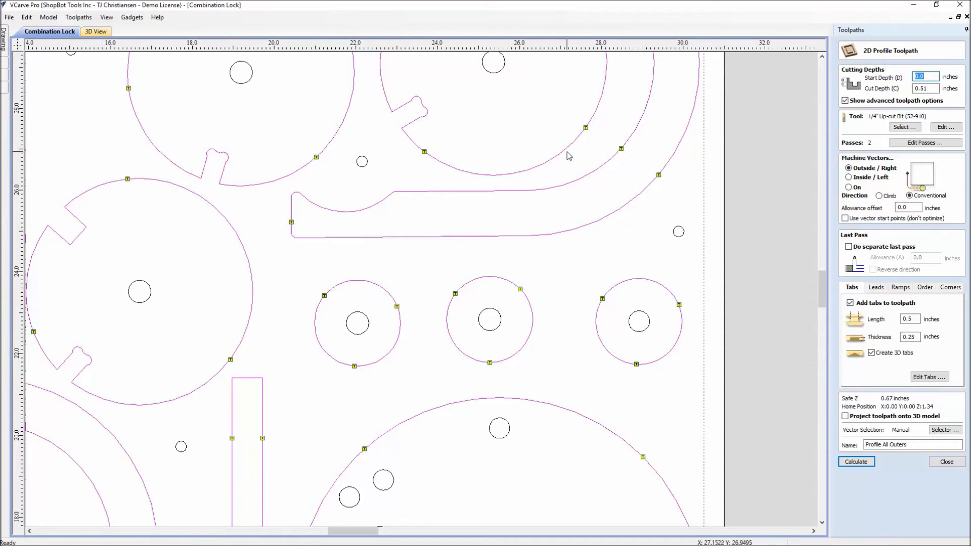
pyautogui.scroll(-2, 411, 190)
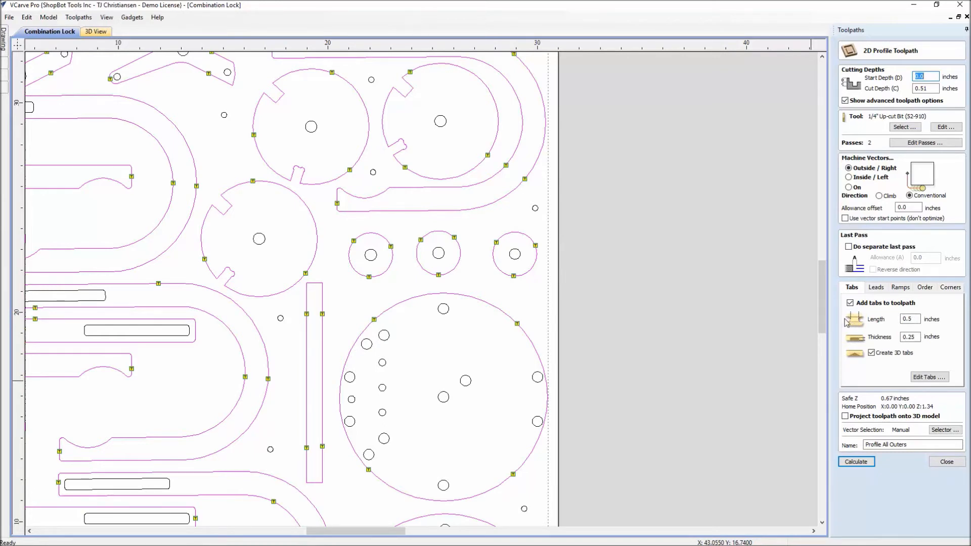
pyautogui.moveTo(444, 389); pyautogui.dragTo(550, 312, button='middle')
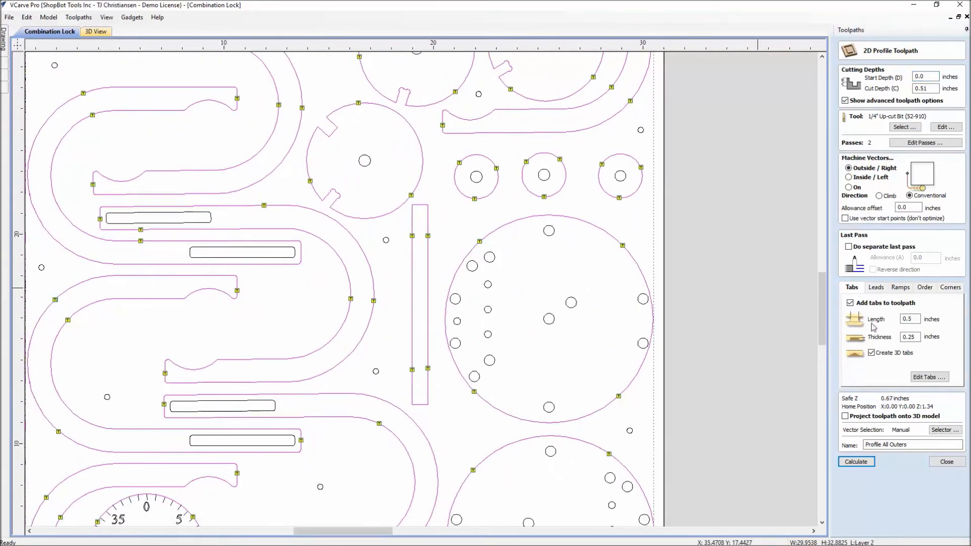
pyautogui.moveTo(231, 397); pyautogui.dragTo(296, 365, button='middle')
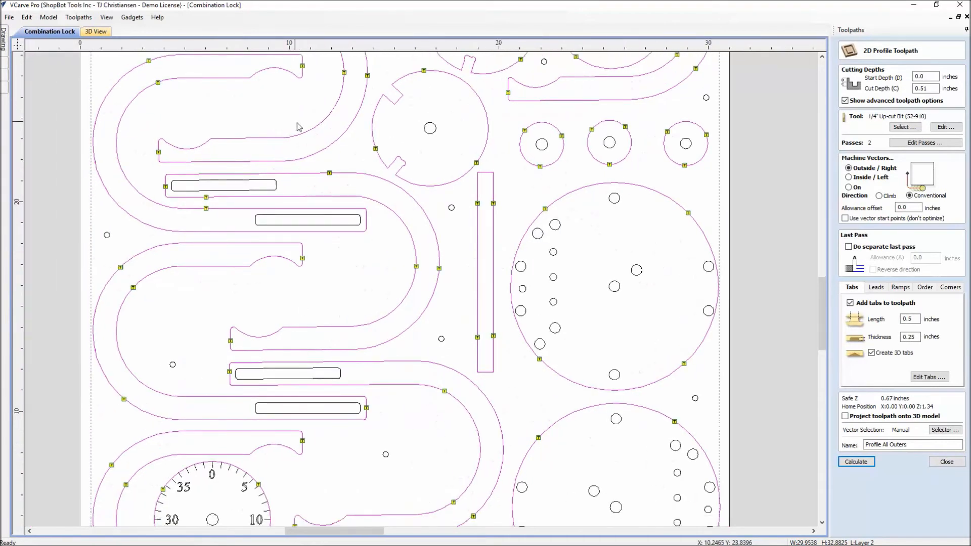
pyautogui.scroll(4, 337, 104)
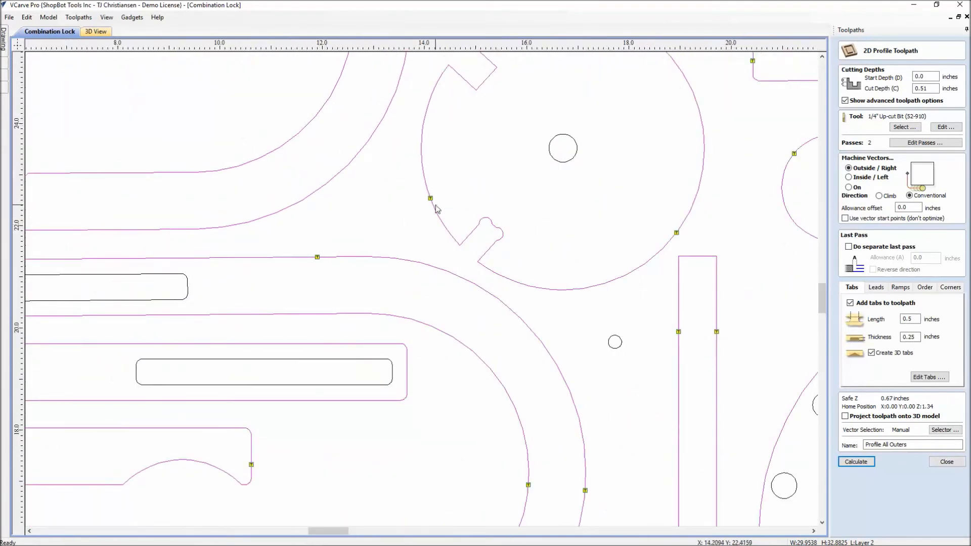
# Recalculate Profile All Outers, accepting the cut through the material, preview all toolpaths and inspect the 3D tabs up close
pyautogui.click(856, 462)
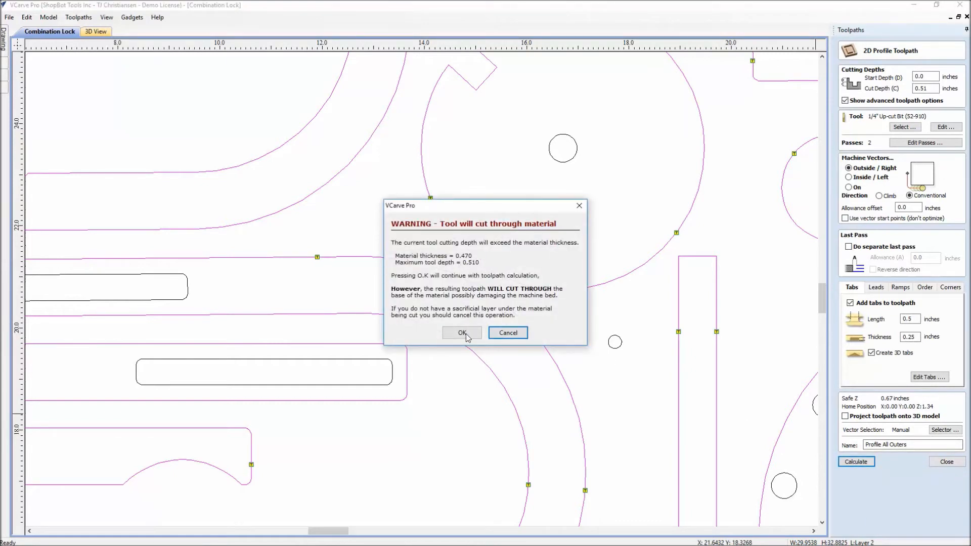
pyautogui.click(466, 333)
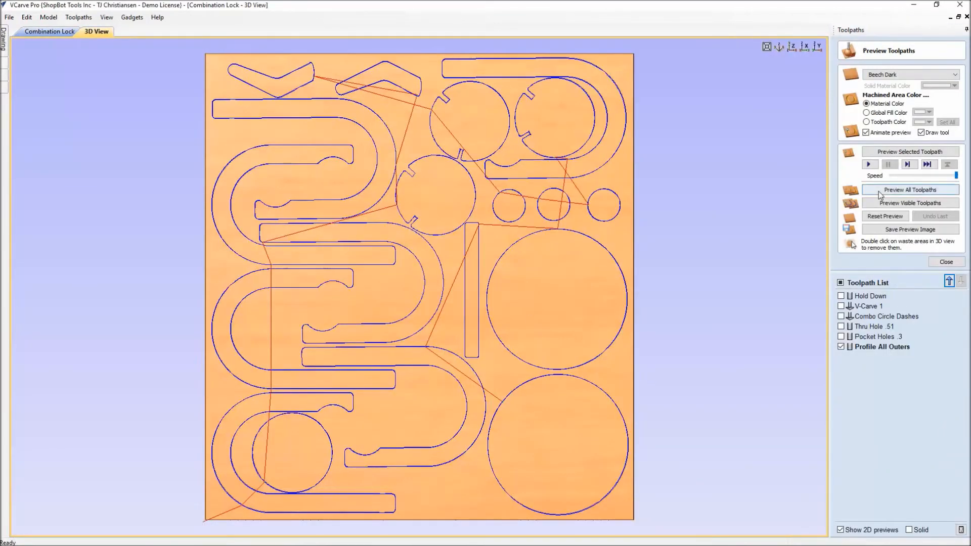
pyautogui.click(881, 205)
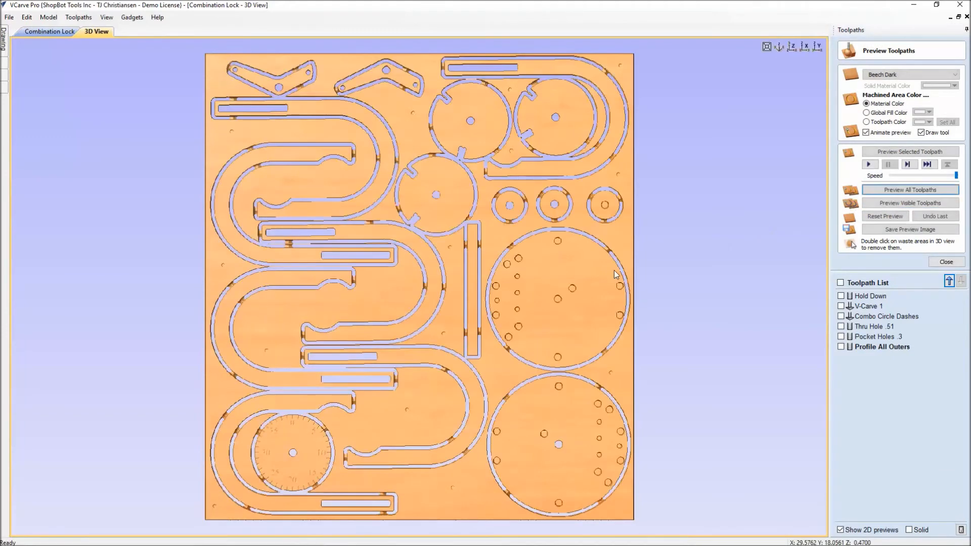
pyautogui.moveTo(470, 321); pyautogui.dragTo(310, 420)
pyautogui.scroll(8, 450, 327)
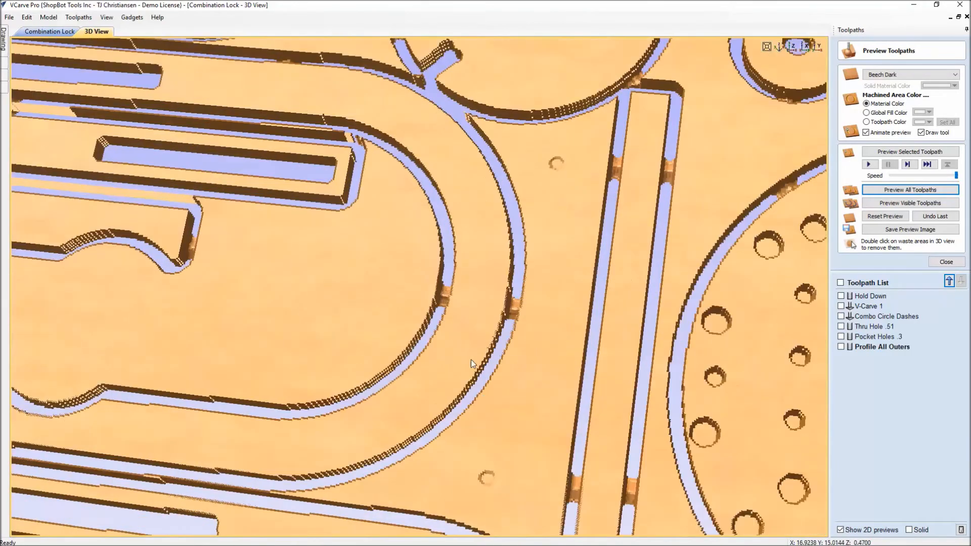
# Inspect the 3D tabs around the curved shackle parts and large discs in the Combination Lock preview
pyautogui.moveTo(471, 359); pyautogui.dragTo(351, 199)
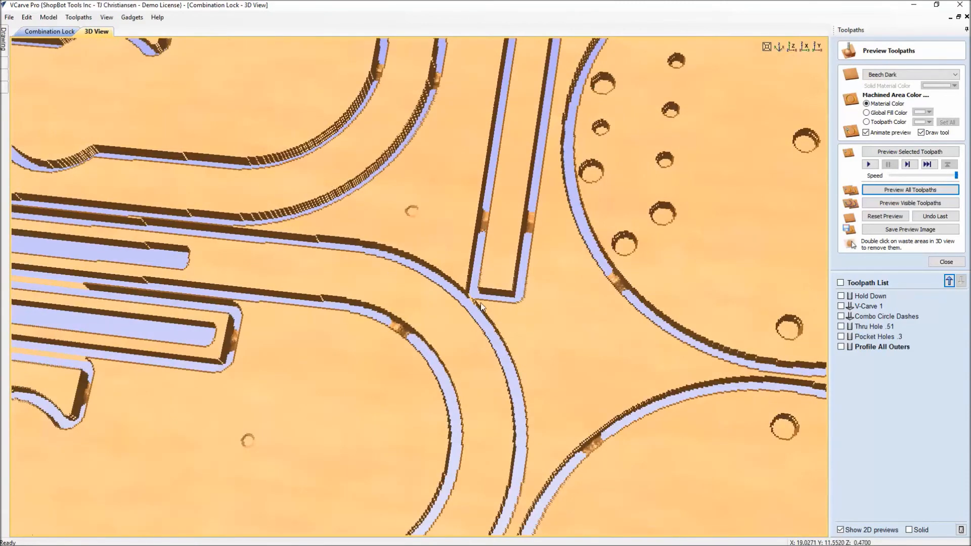
pyautogui.scroll(-5, 403, 293)
pyautogui.moveTo(310, 344); pyautogui.dragTo(447, 245)
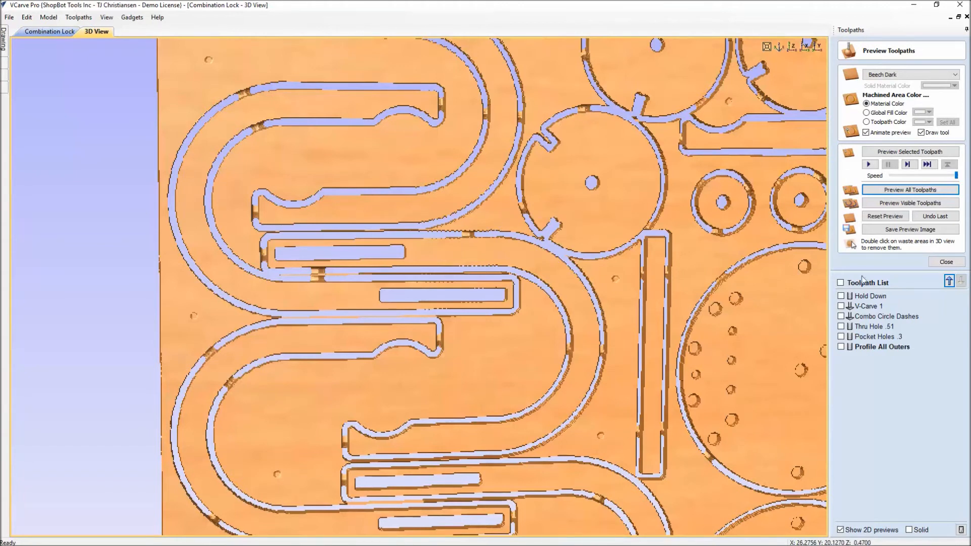
# Display the Hold Down toolpath over the preview and examine its screw locations between the parts across the whole sheet
pyautogui.click(841, 296)
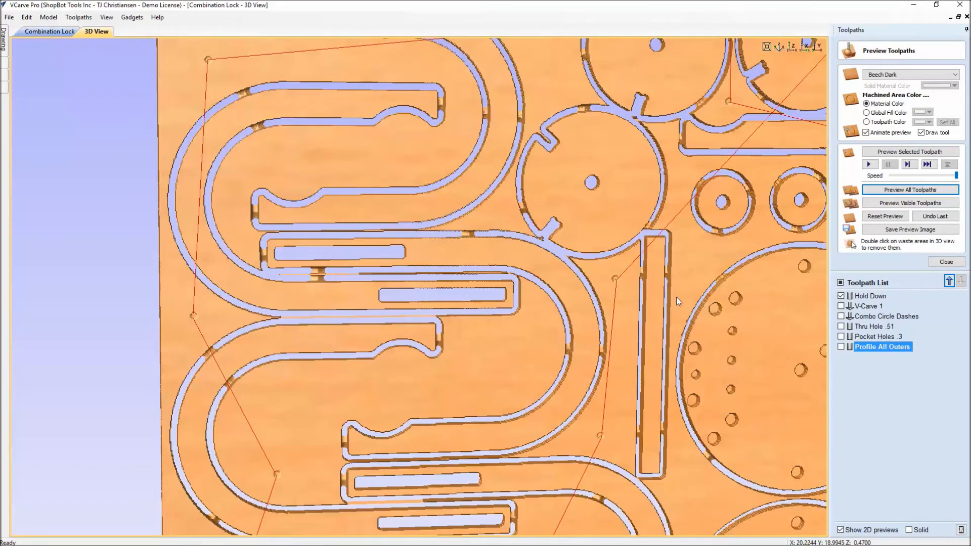
pyautogui.moveTo(478, 199); pyautogui.dragTo(462, 261, button='middle')
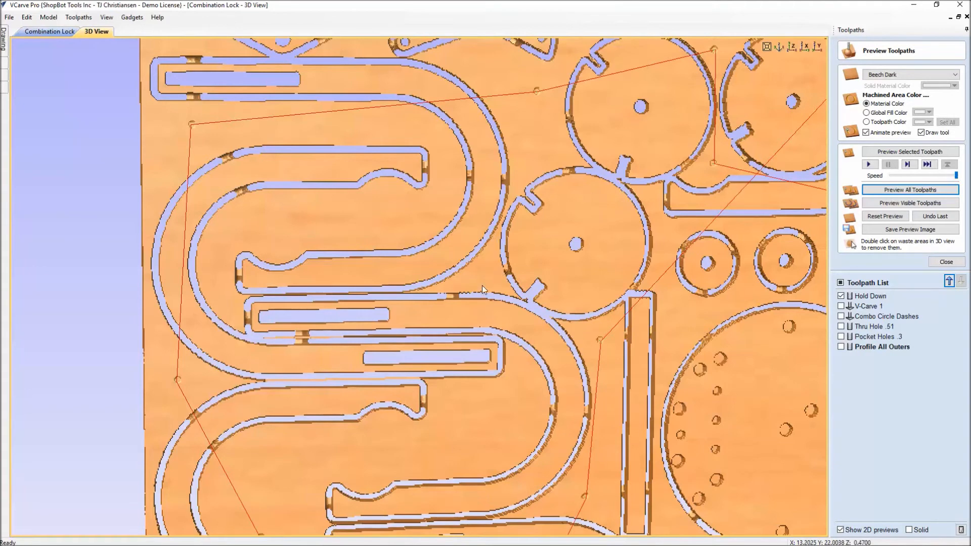
pyautogui.scroll(-3, 560, 300)
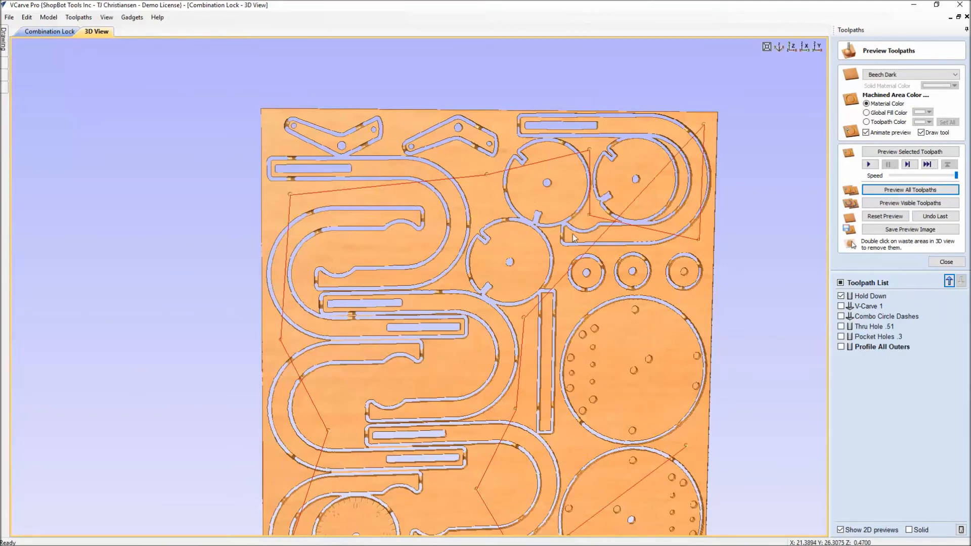
pyautogui.moveTo(511, 312); pyautogui.dragTo(503, 291)
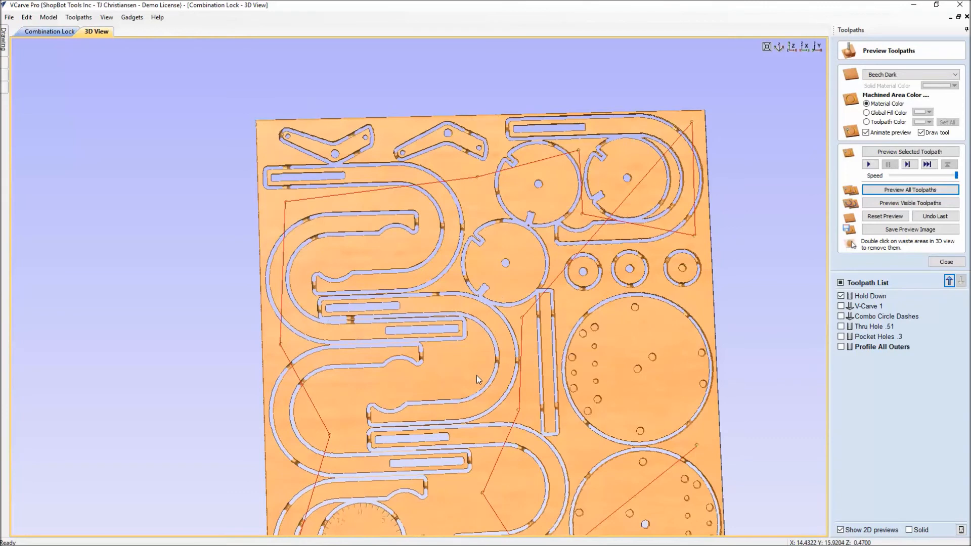
pyautogui.scroll(-3, 477, 375)
pyautogui.moveTo(472, 380); pyautogui.dragTo(473, 340, button='middle')
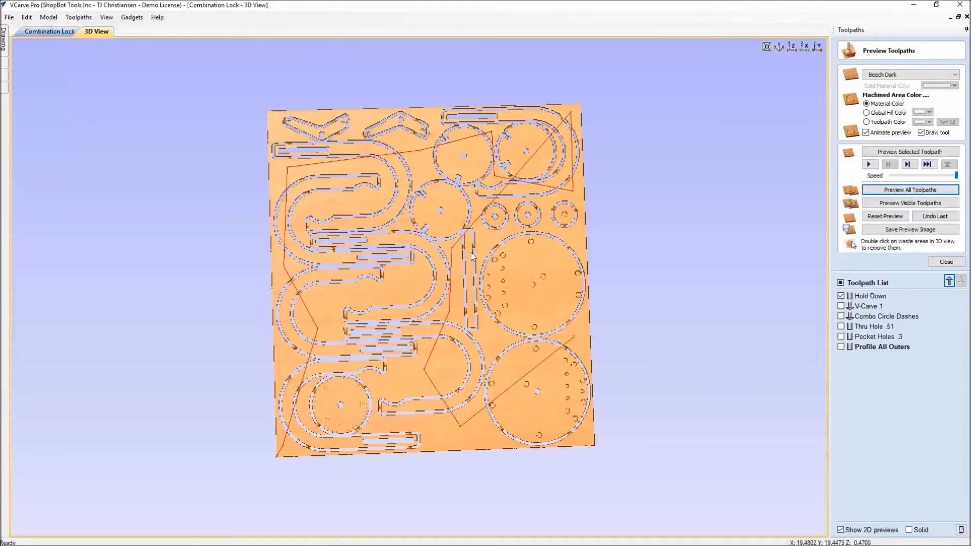
pyautogui.scroll(5, 473, 263)
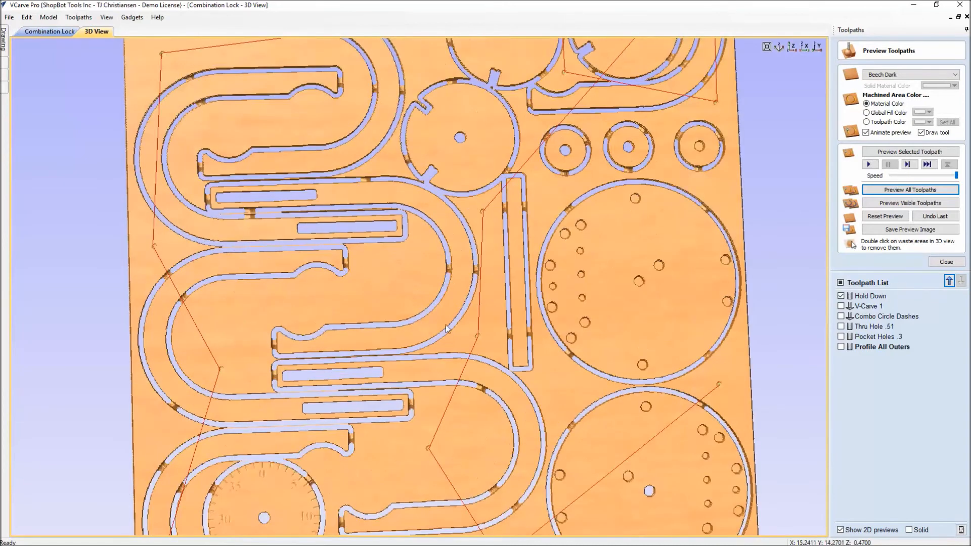
pyautogui.moveTo(446, 326); pyautogui.dragTo(448, 312, button='middle')
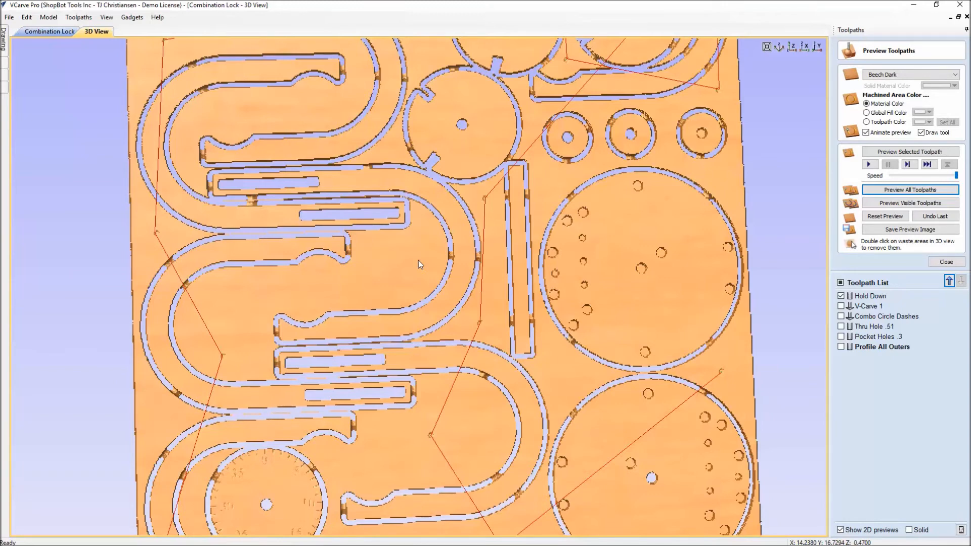
pyautogui.scroll(-5, 540, 215)
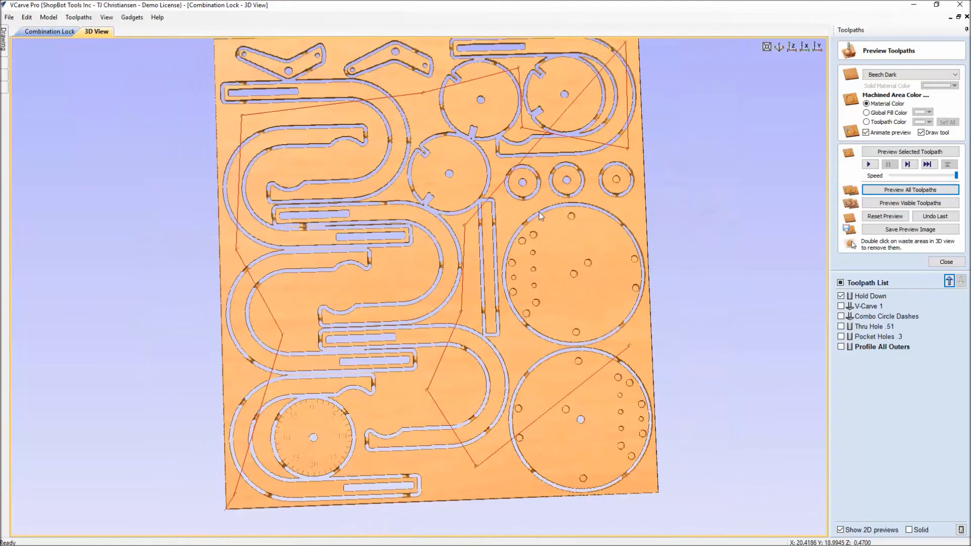
pyautogui.scroll(-3, 577, 232)
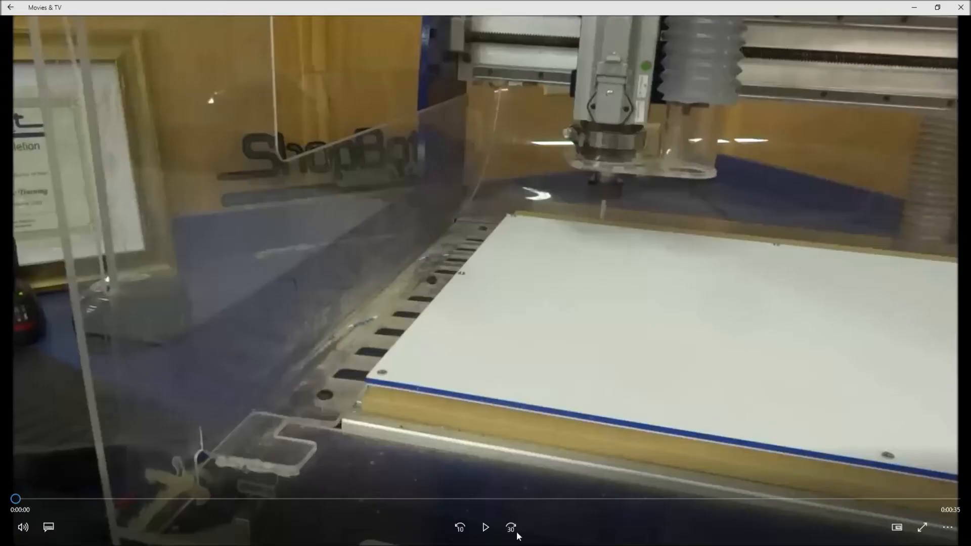
# Play the HDPE cutting video in Movies & TV through to the end and close the player
pyautogui.click(490, 533)
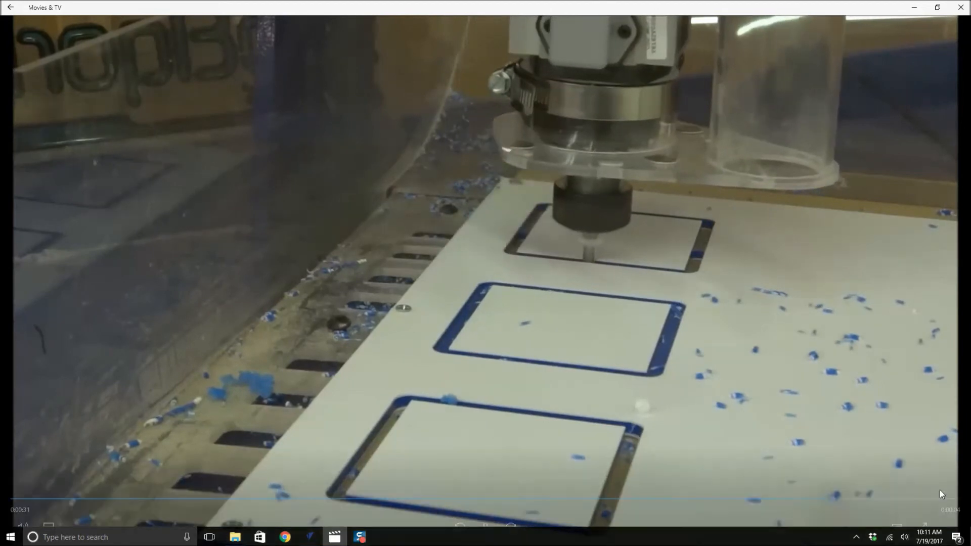
pyautogui.moveTo(917, 526)
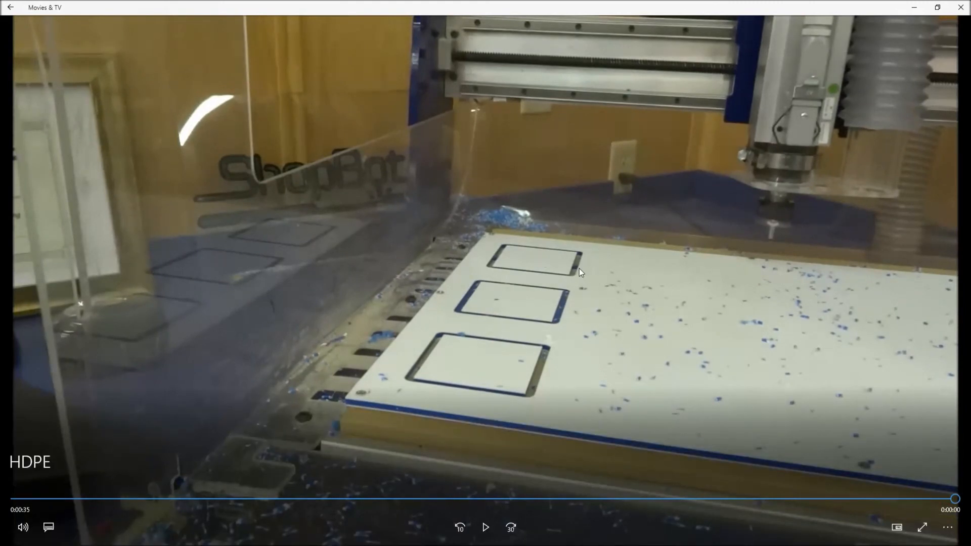
pyautogui.click(964, 7)
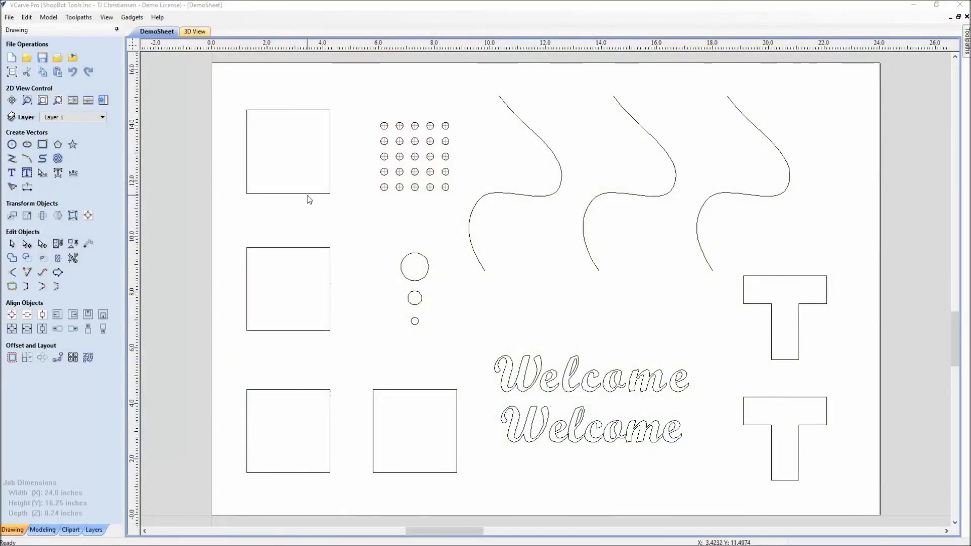
# In the DemoSheet drawing, select the upper-left square, switch to the toolpath layout and open the Profile 1 toolpath
pyautogui.click(287, 390)
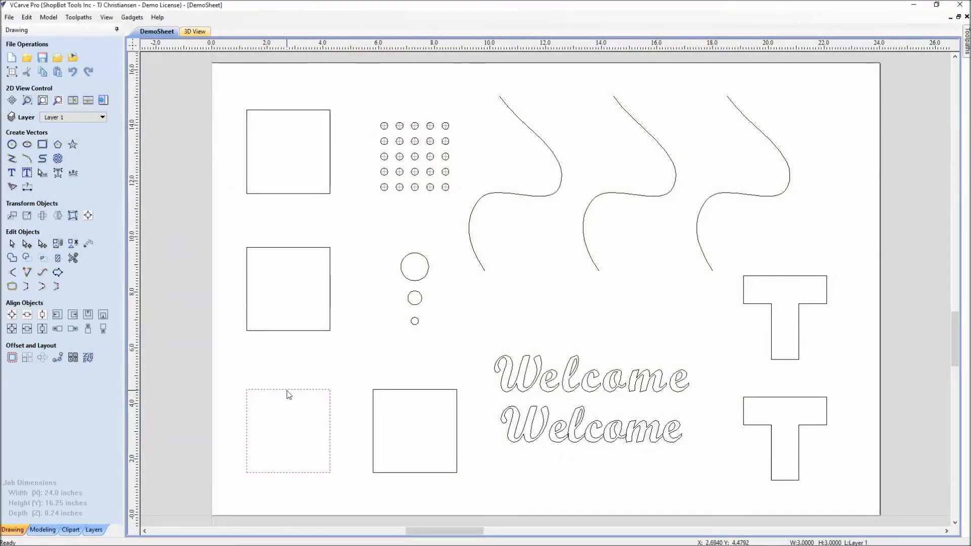
pyautogui.click(288, 193)
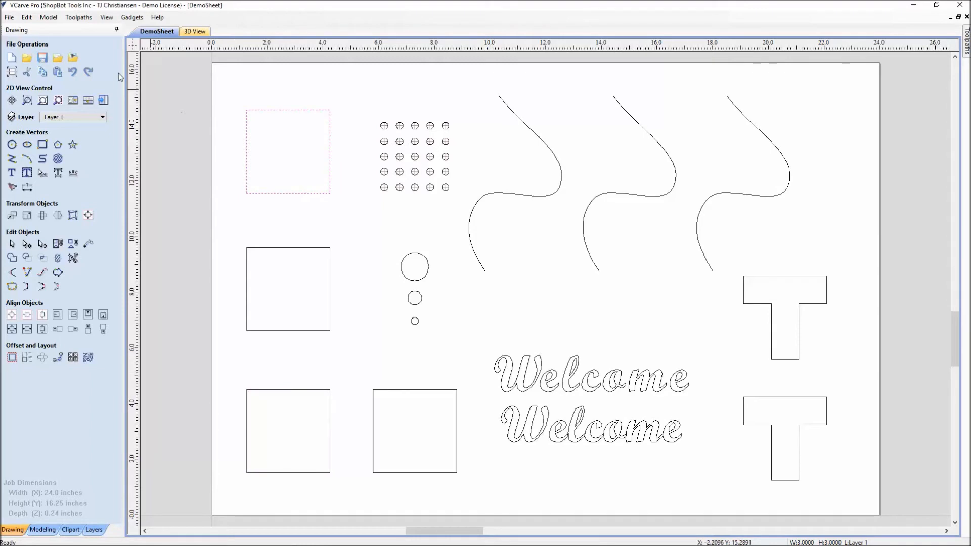
pyautogui.click(104, 102)
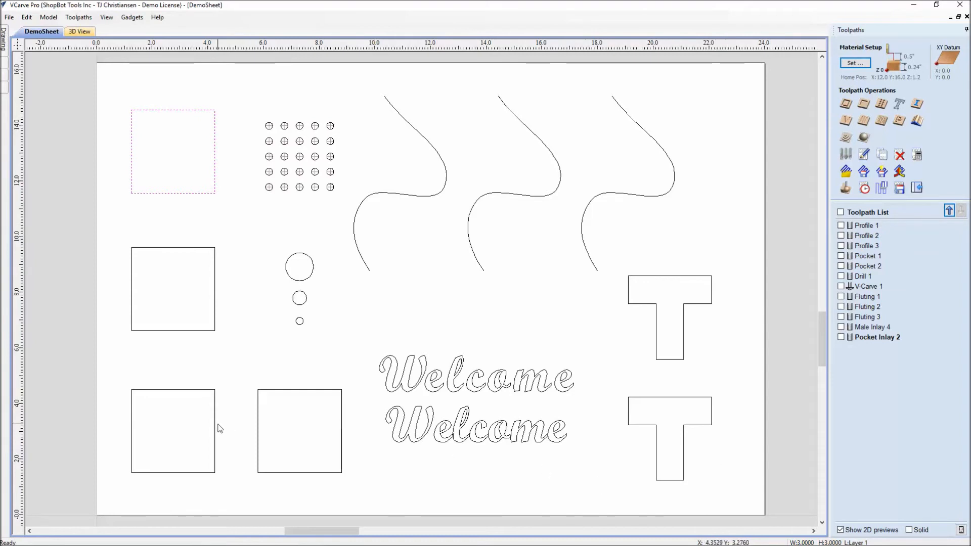
pyautogui.doubleClick(869, 225)
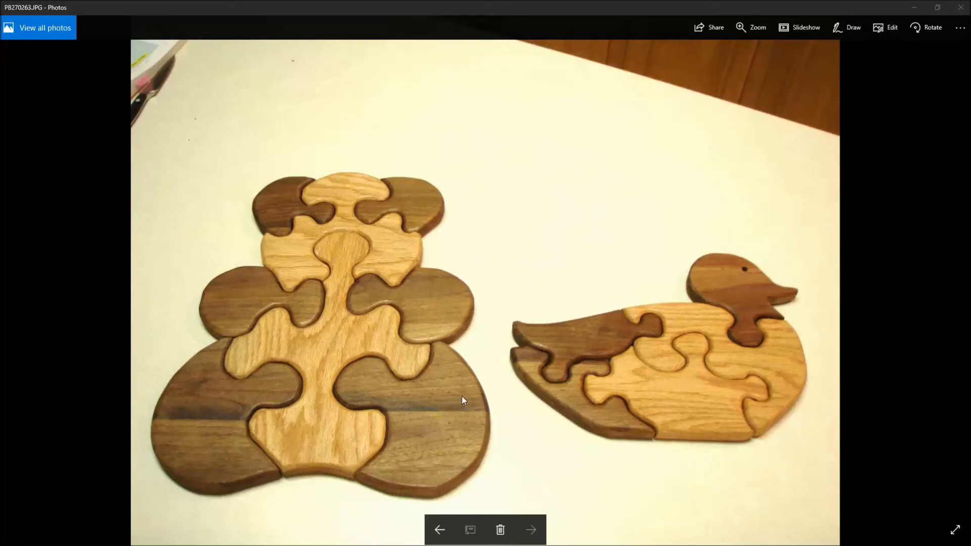
# Browse the wooden puzzle photos, then examine Profile 1's tab placement and settings in the VCarve Pro Walnut Parts drawing
pyautogui.click(441, 530)
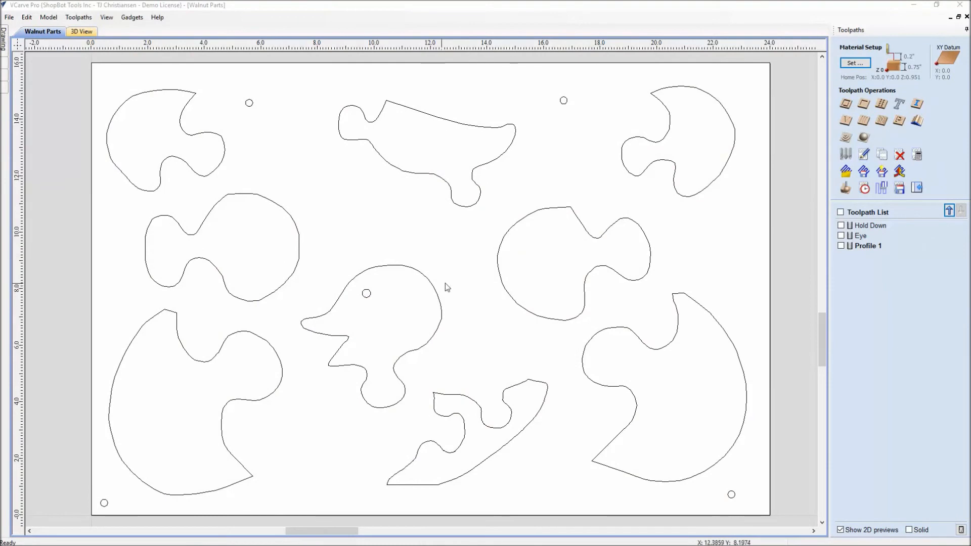
pyautogui.doubleClick(861, 247)
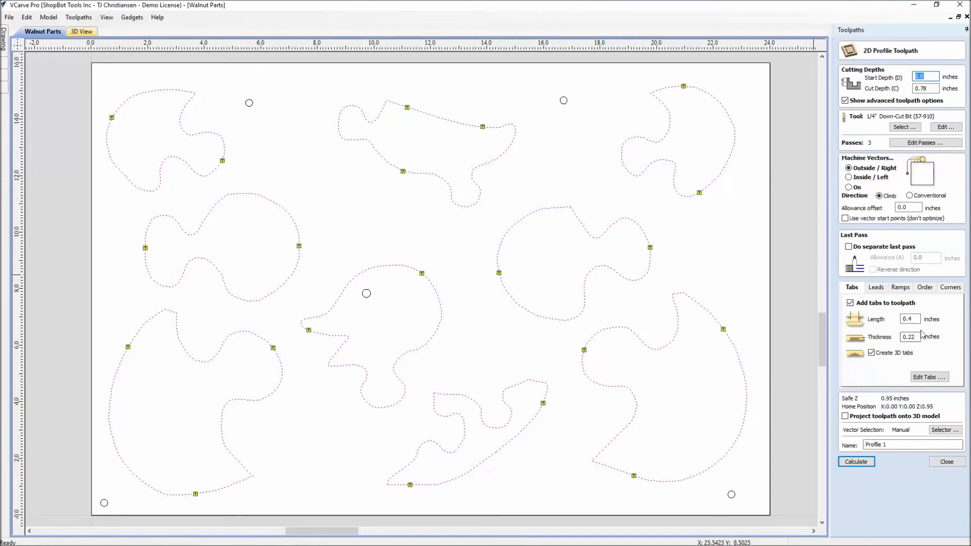
pyautogui.click(929, 378)
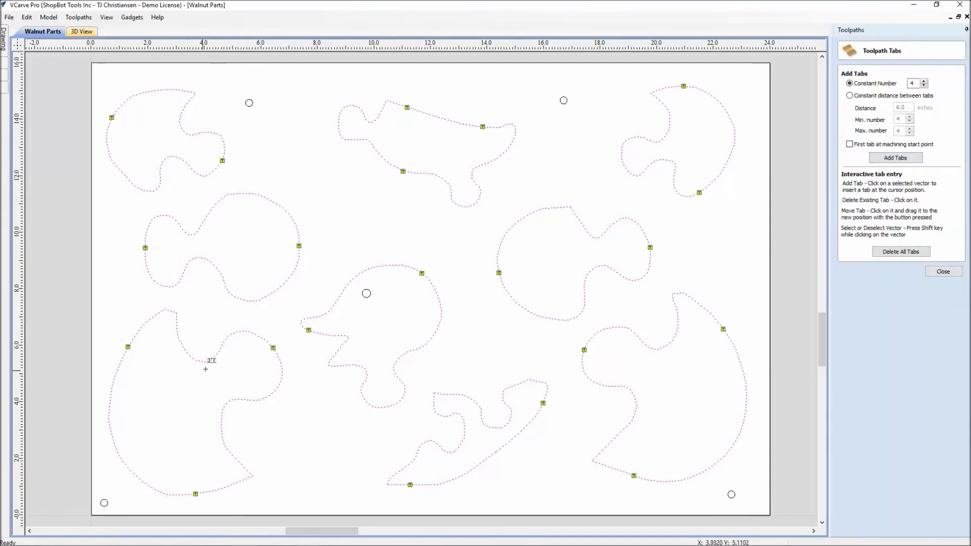
pyautogui.click(943, 272)
pyautogui.click(946, 463)
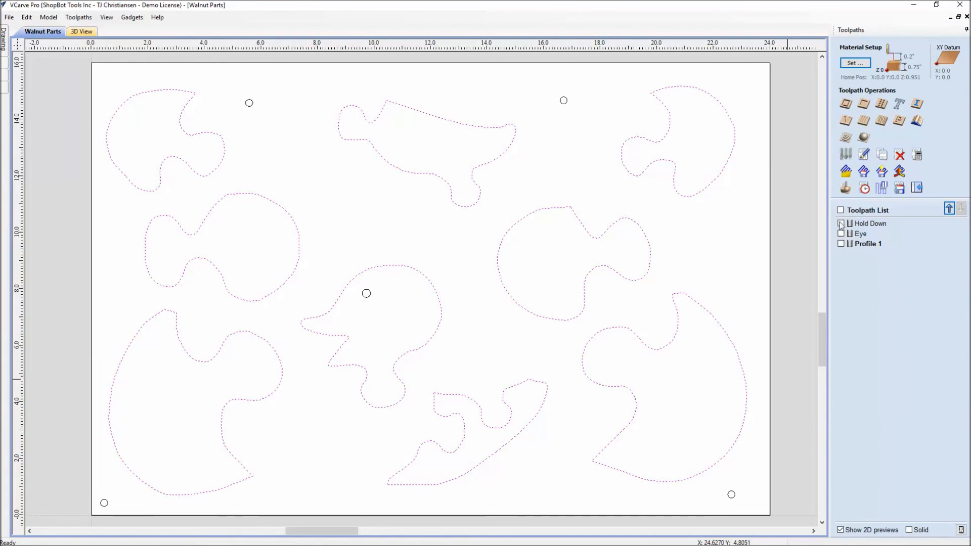
# Display the Profile 1 toolpath in the 2D drawing and examine its tab markings on the round walnut piece and the duck's beak
pyautogui.click(841, 243)
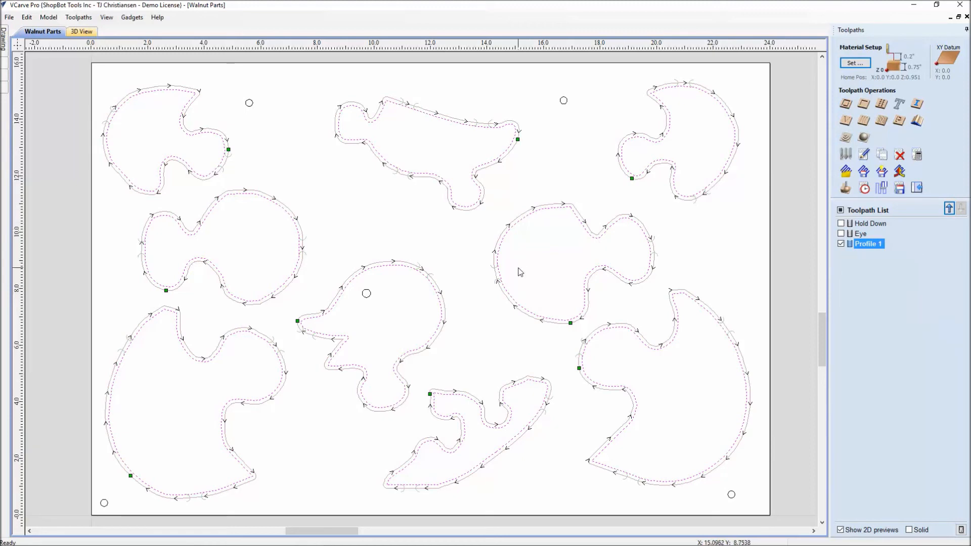
pyautogui.moveTo(517, 268); pyautogui.dragTo(513, 276, button='middle')
pyautogui.scroll(4, 486, 280)
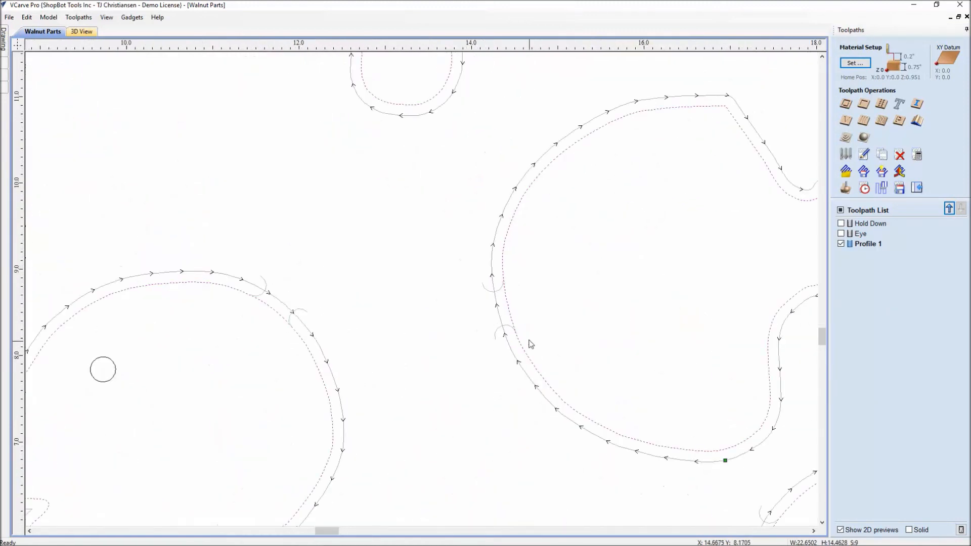
pyautogui.scroll(4, 526, 342)
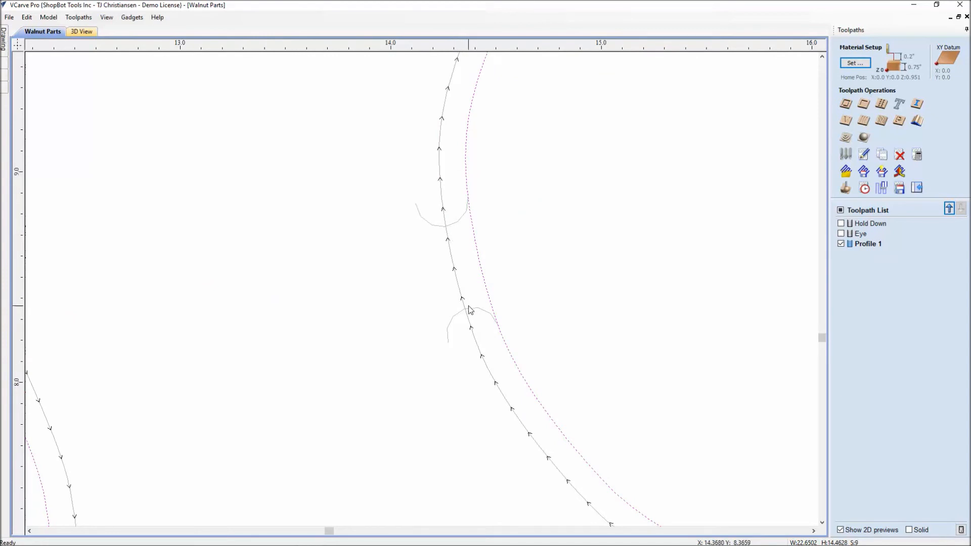
pyautogui.moveTo(866, 249)
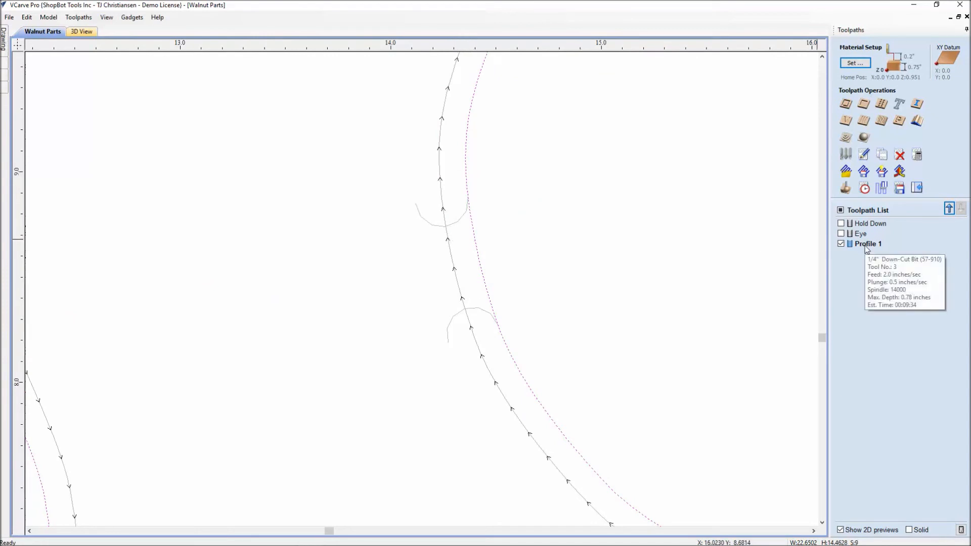
pyautogui.scroll(-8, 315, 281)
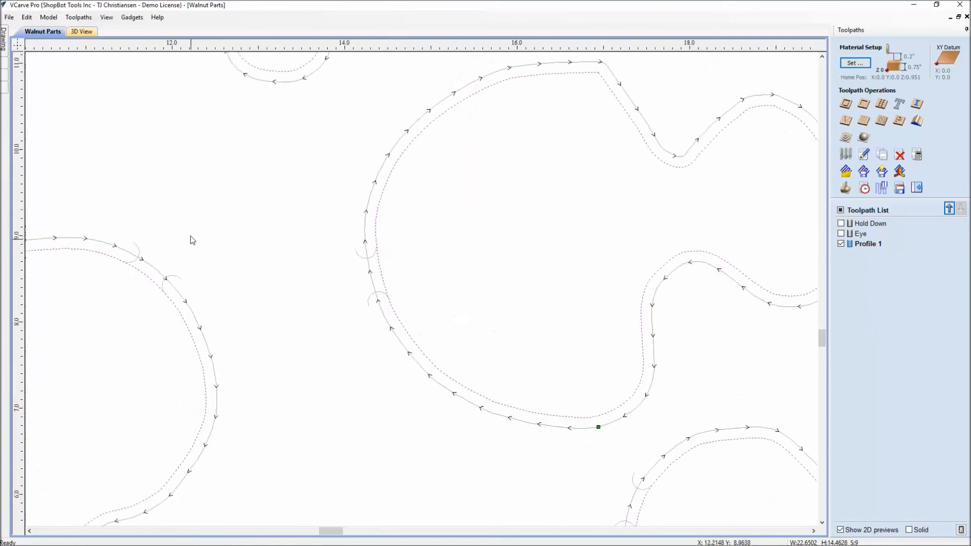
pyautogui.moveTo(334, 264); pyautogui.dragTo(399, 239, button='middle')
pyautogui.moveTo(195, 336); pyautogui.dragTo(293, 281, button='middle')
pyautogui.scroll(8, 305, 297)
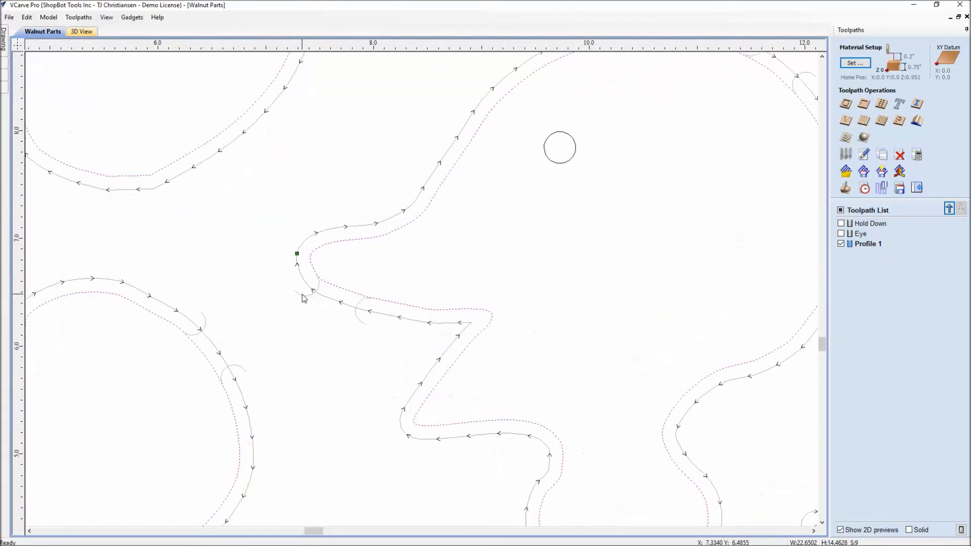
pyautogui.scroll(1, 336, 290)
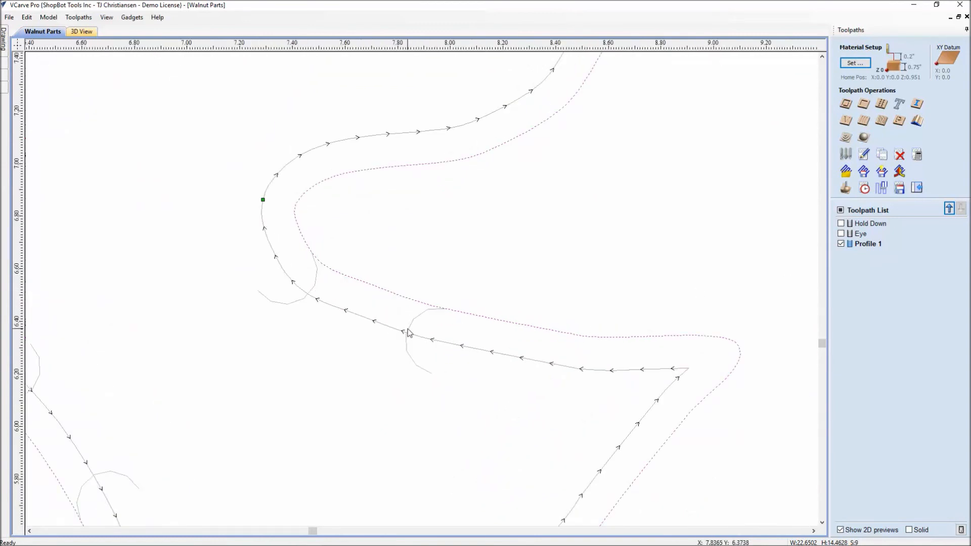
pyautogui.click(842, 245)
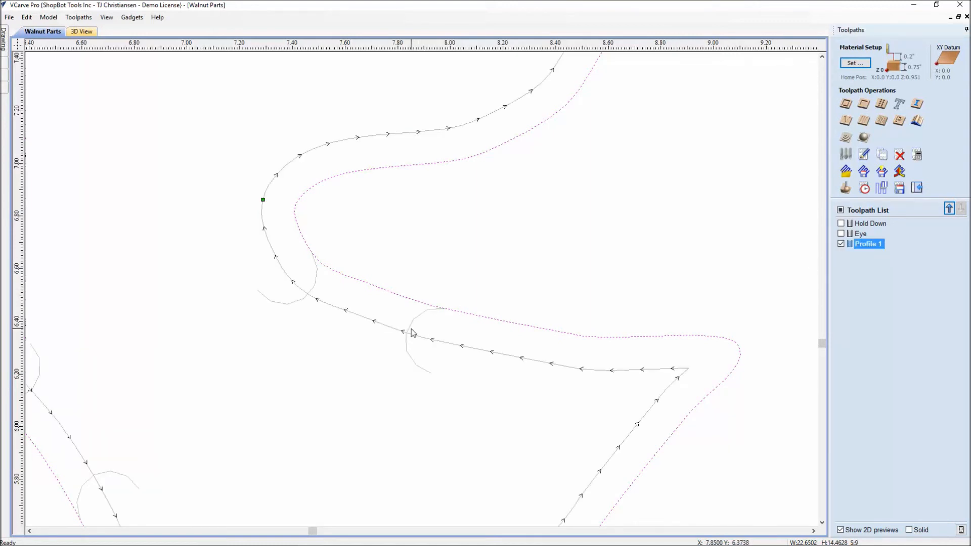
# Reopen Profile 1 and replace the duck head's beak and back tabs with one atop the head and one beneath the neck
pyautogui.doubleClick(869, 245)
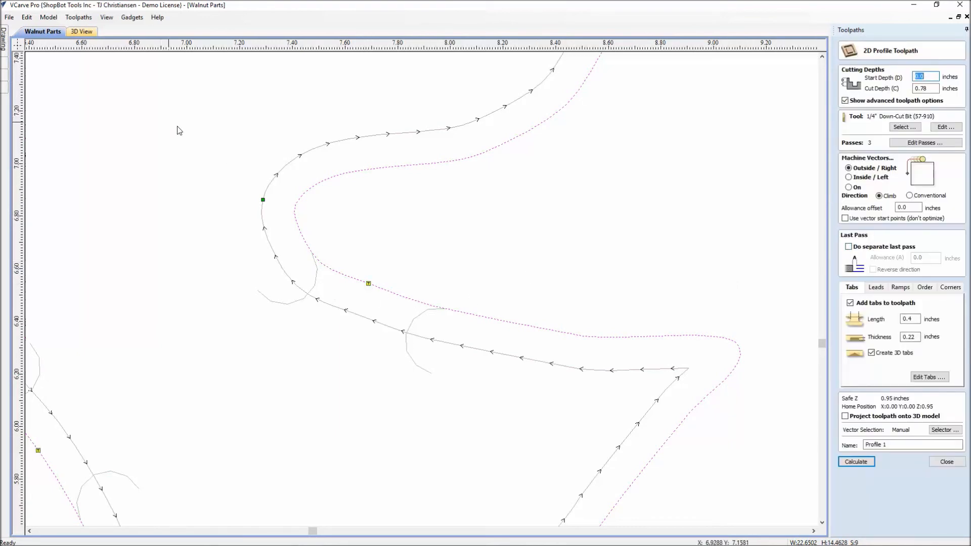
pyautogui.scroll(-2, 396, 336)
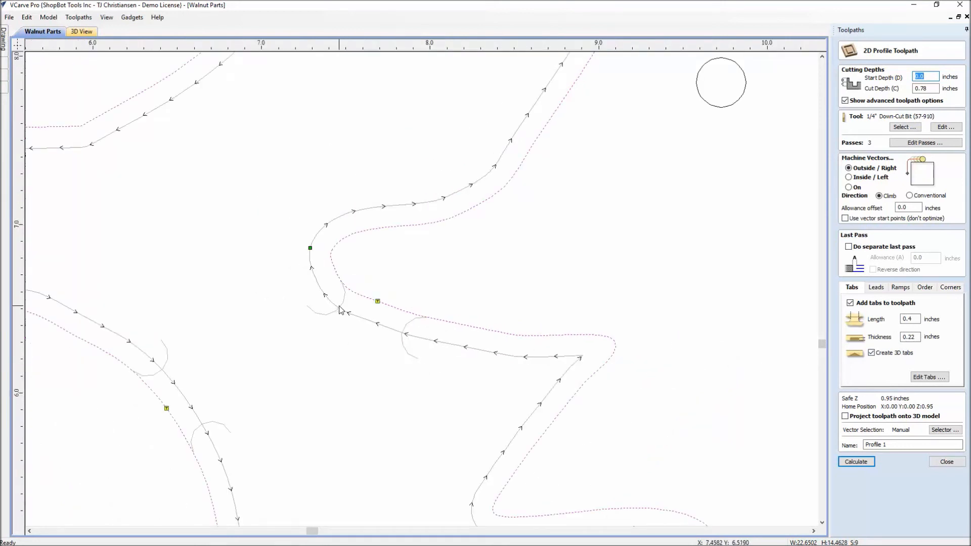
pyautogui.scroll(-4, 405, 334)
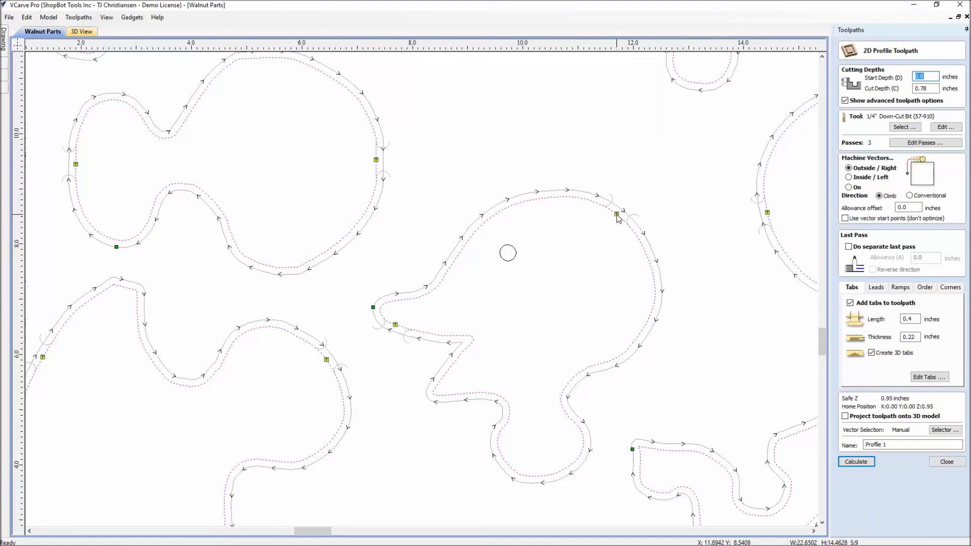
pyautogui.click(928, 378)
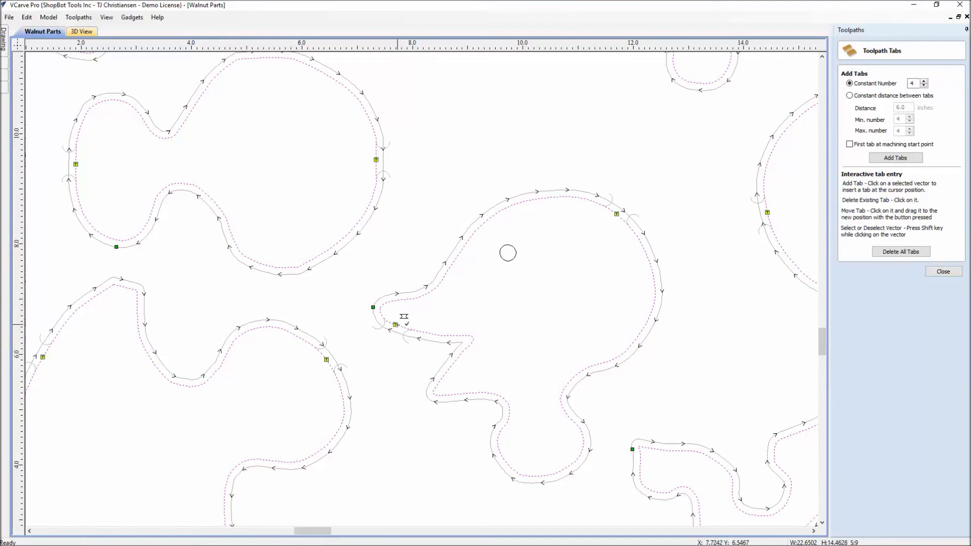
pyautogui.click(617, 214)
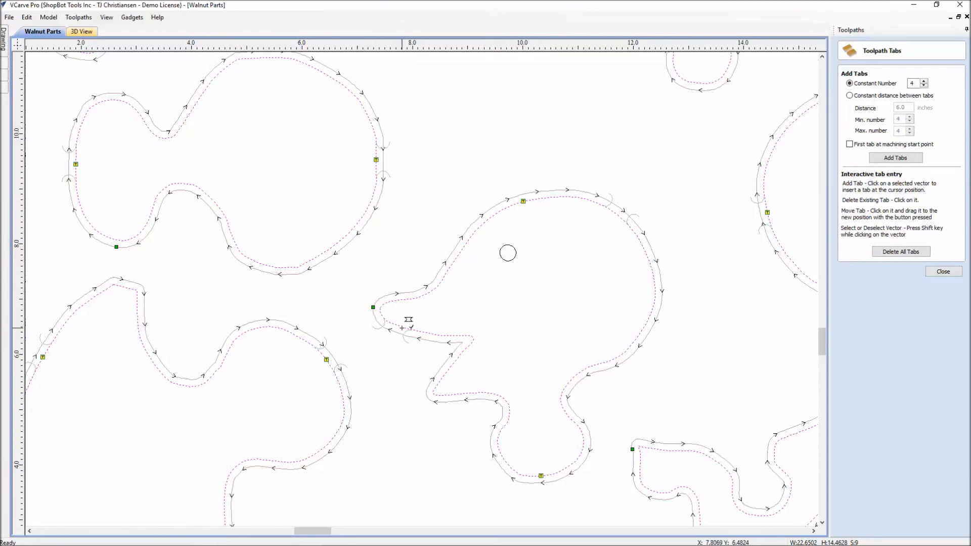
# Examine the tab beneath the duck's neck up close and compare it with the tabs on the surrounding walnut pieces
pyautogui.moveTo(526, 471); pyautogui.dragTo(520, 413, button='middle')
pyautogui.scroll(3, 533, 446)
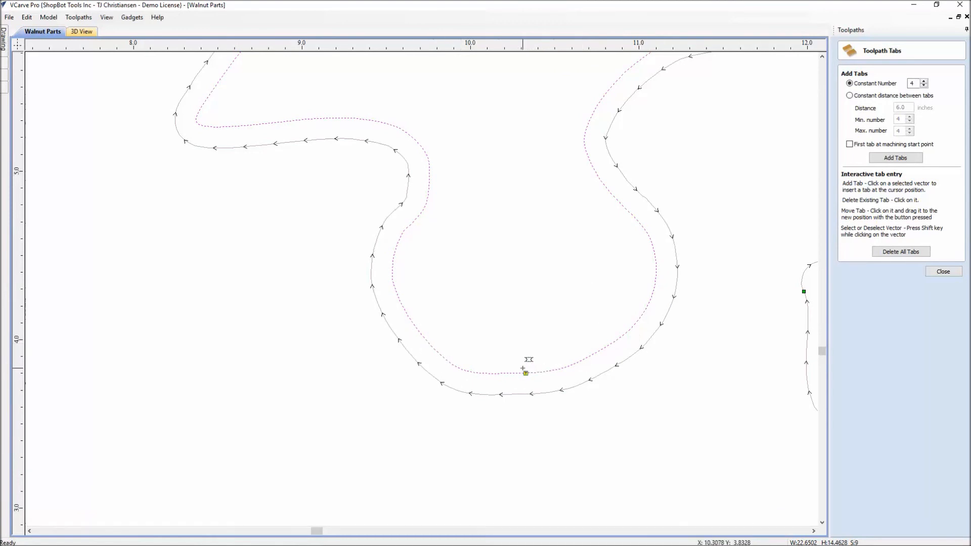
pyautogui.scroll(-3, 523, 369)
pyautogui.moveTo(508, 321); pyautogui.dragTo(507, 361, button='middle')
pyautogui.scroll(-4, 523, 349)
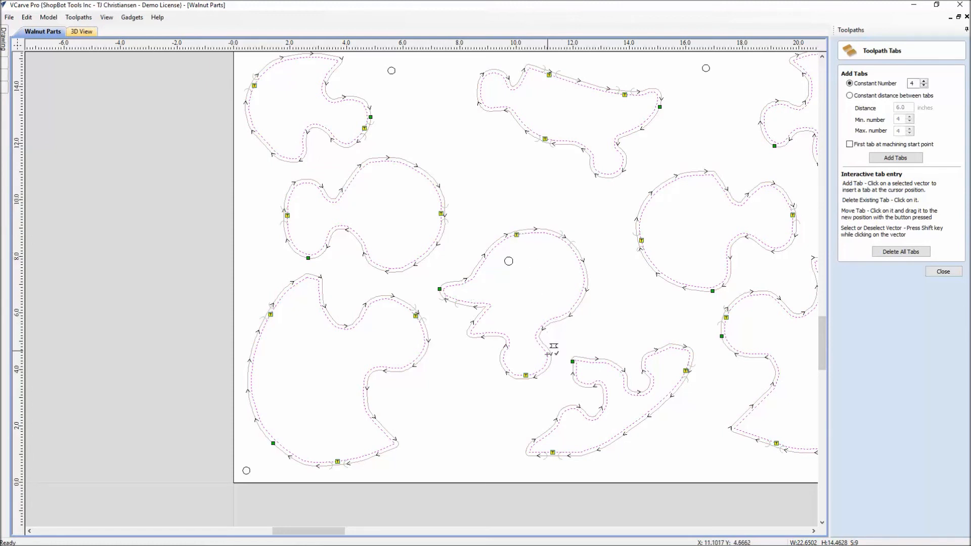
pyautogui.scroll(3, 533, 368)
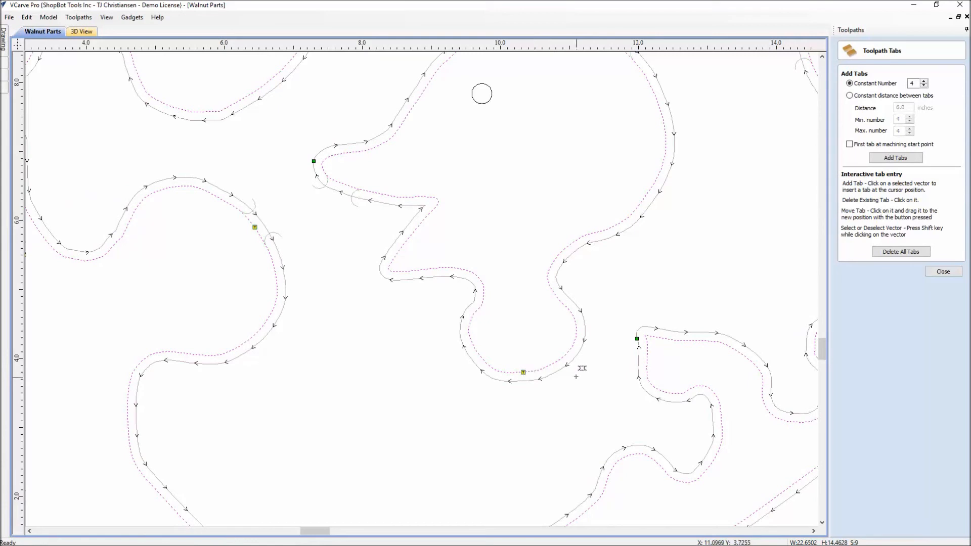
pyautogui.scroll(-5, 576, 377)
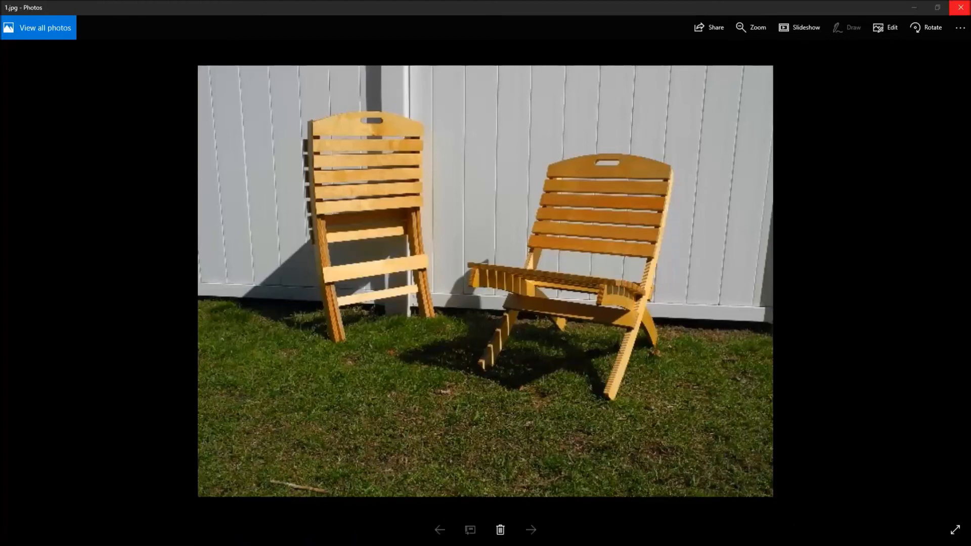
# Leave the chair photo, show the toolpath layout for the chair drawing, and open the OutsideParts toolpath to examine its tab placement
pyautogui.click(960, 7)
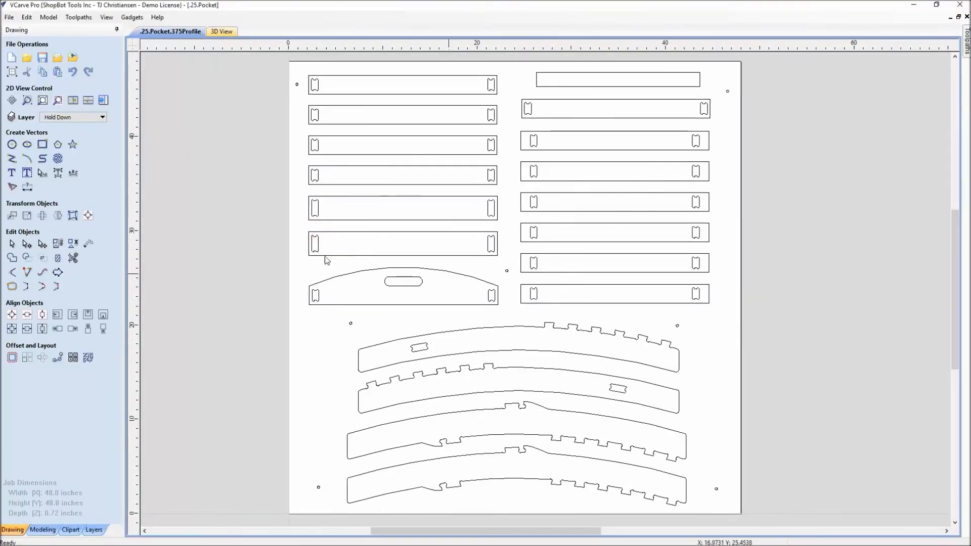
pyautogui.click(104, 100)
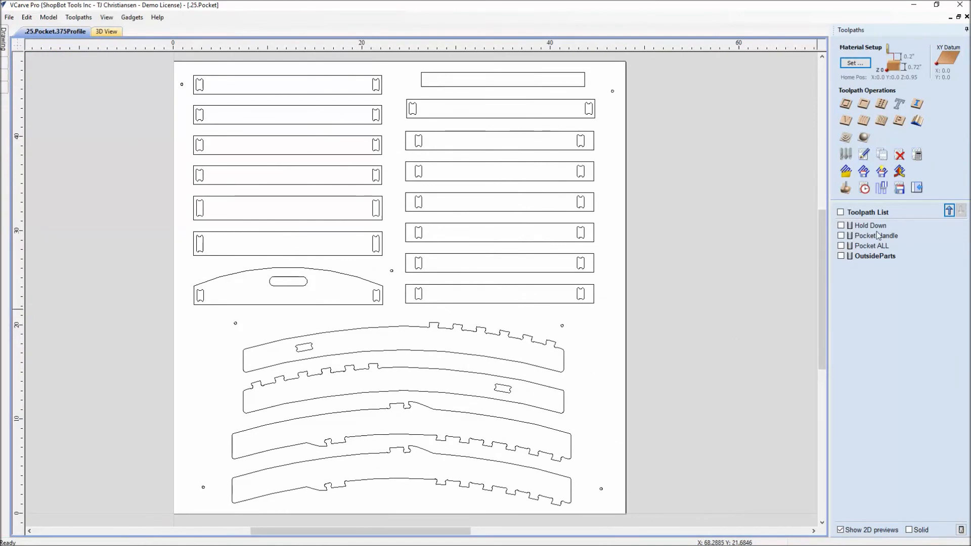
pyautogui.doubleClick(879, 257)
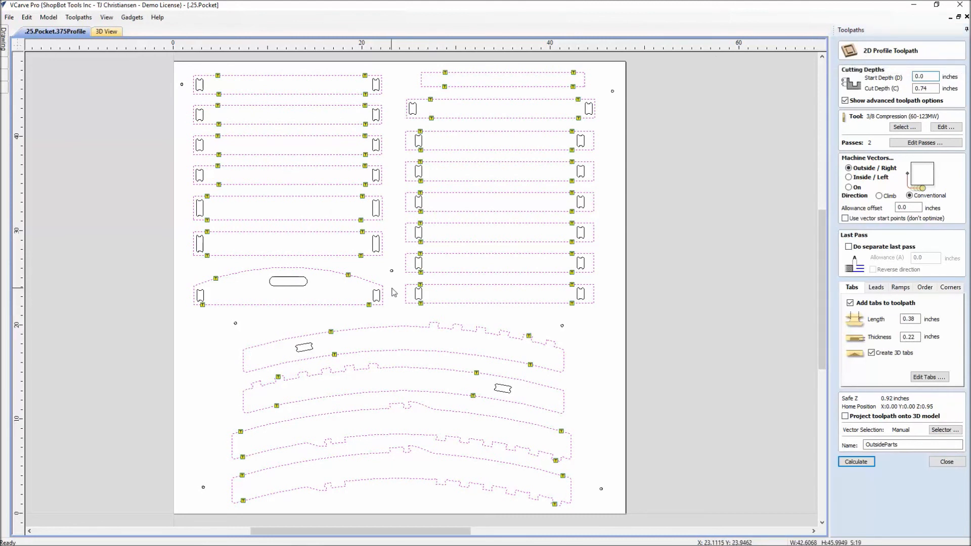
pyautogui.scroll(-1, 395, 283)
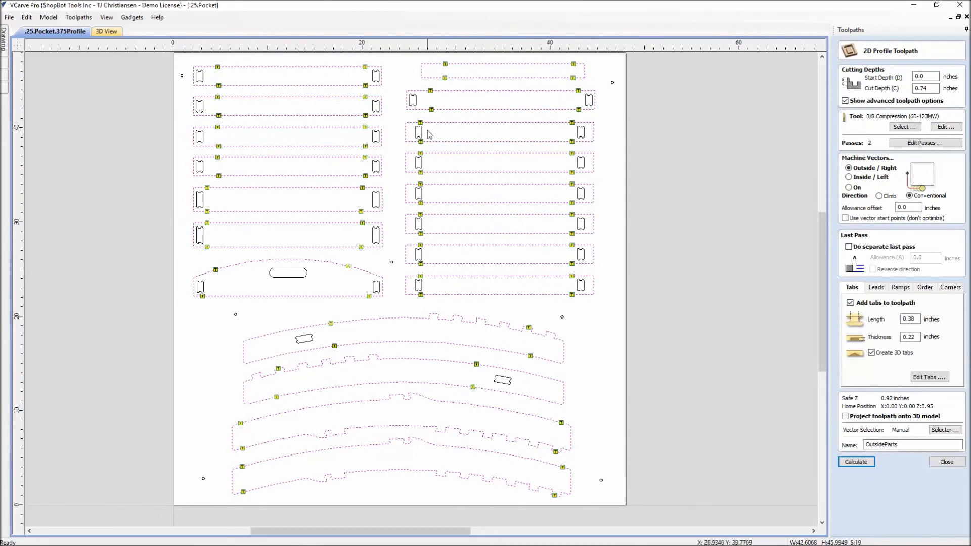
pyautogui.moveTo(429, 139); pyautogui.dragTo(424, 173, button='middle')
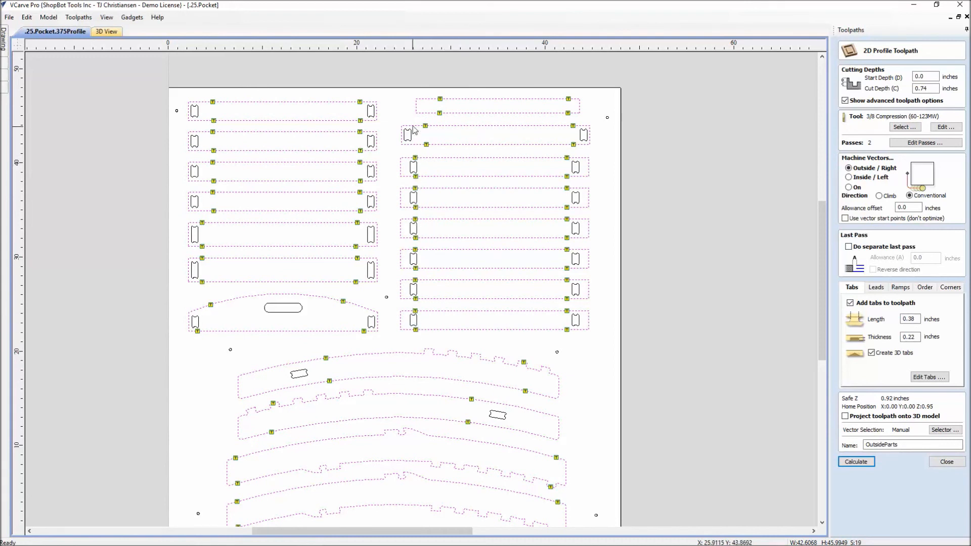
pyautogui.scroll(1, 408, 332)
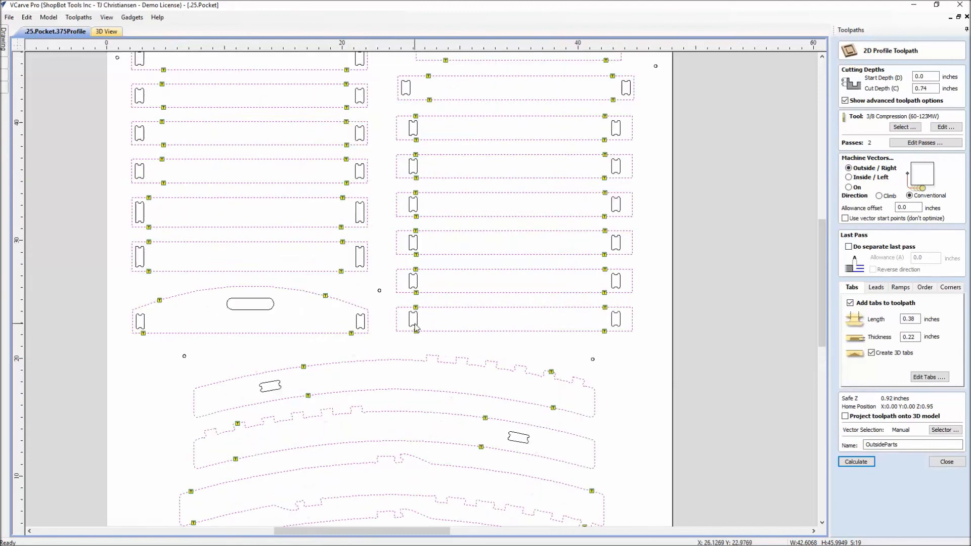
# Calculate the OutsideParts toolpath with its 3D tabs and simulate all toolpaths on the chair sheet
pyautogui.click(856, 461)
pyautogui.click(479, 336)
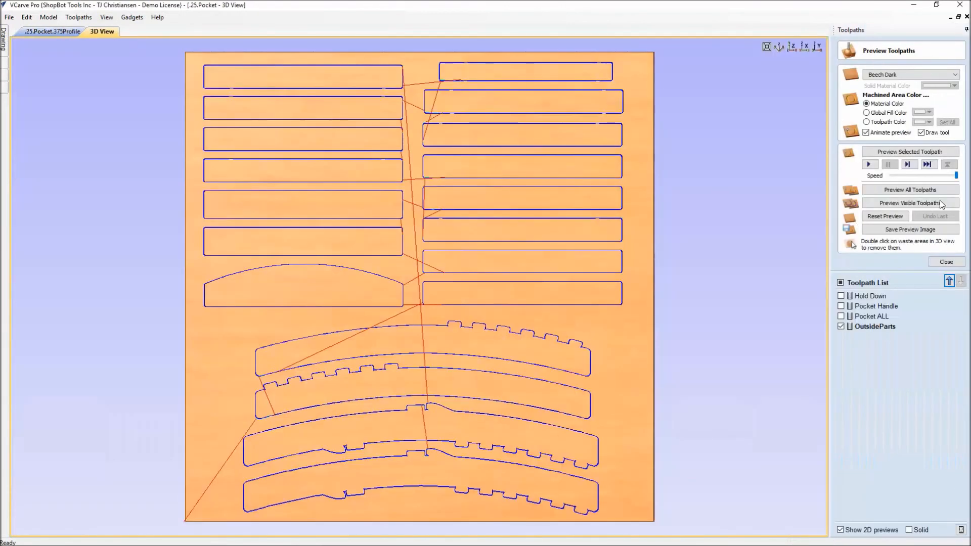
pyautogui.click(894, 195)
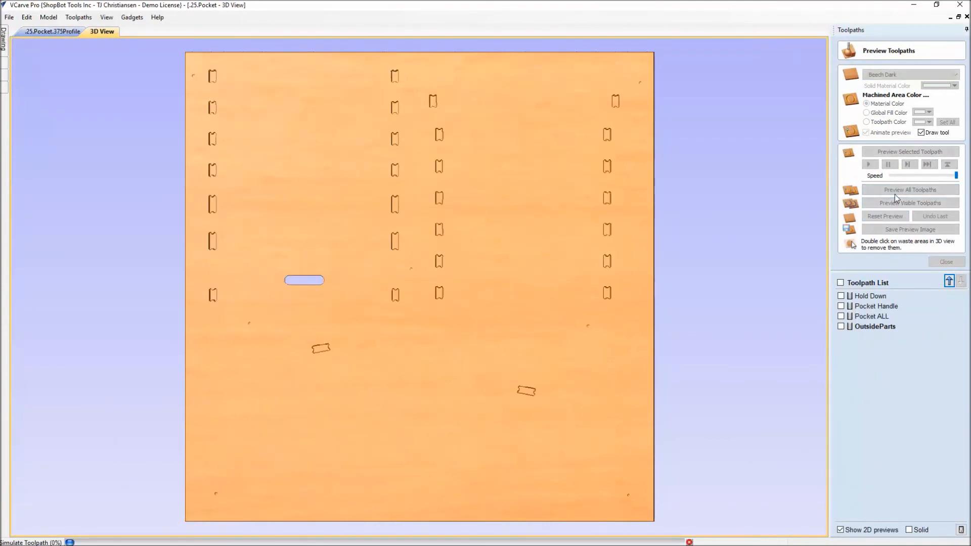
pyautogui.moveTo(487, 317); pyautogui.dragTo(520, 295)
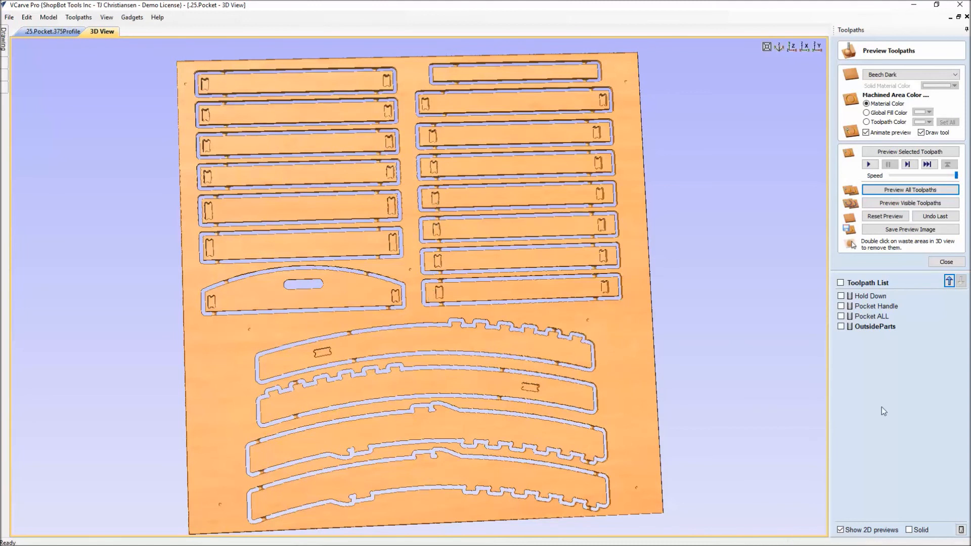
# Examine the simulated tabs along the chair slats, curved top rail and legs in the 3D preview
pyautogui.moveTo(871, 329)
pyautogui.scroll(5, 446, 279)
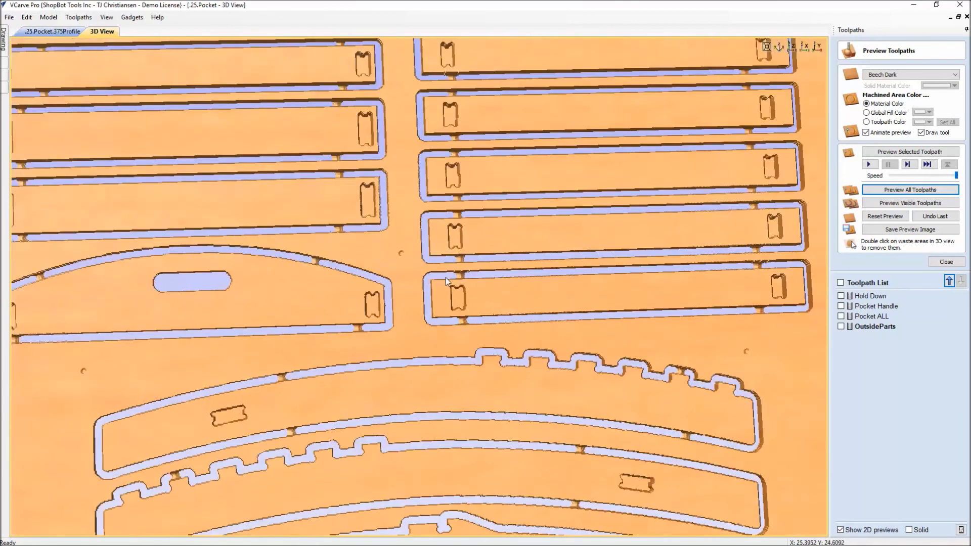
pyautogui.scroll(3, 445, 277)
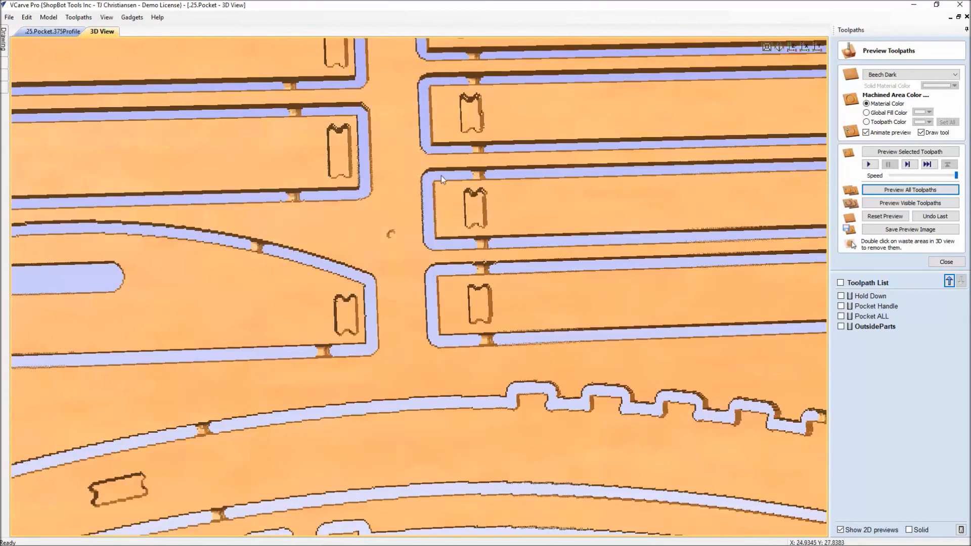
pyautogui.scroll(-5, 441, 179)
pyautogui.moveTo(464, 226); pyautogui.dragTo(440, 325, button='middle')
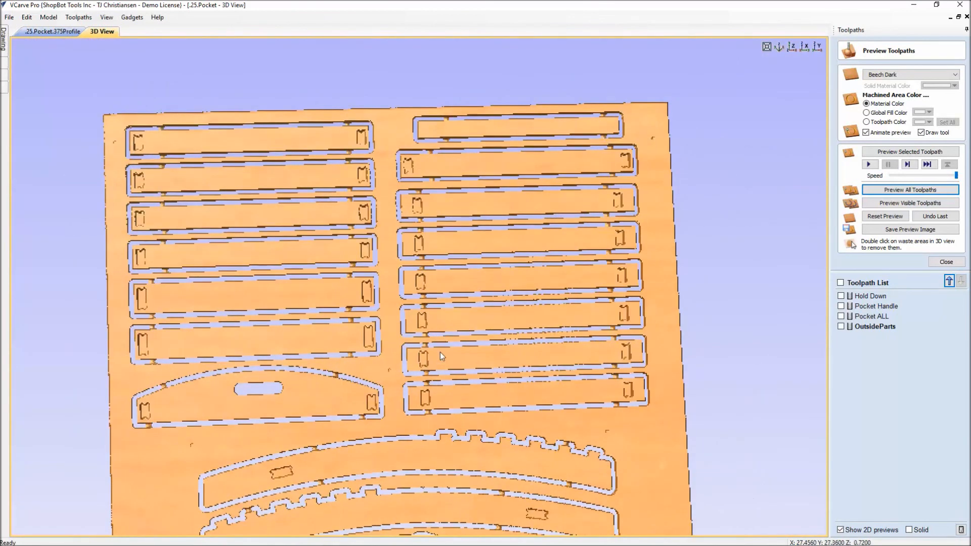